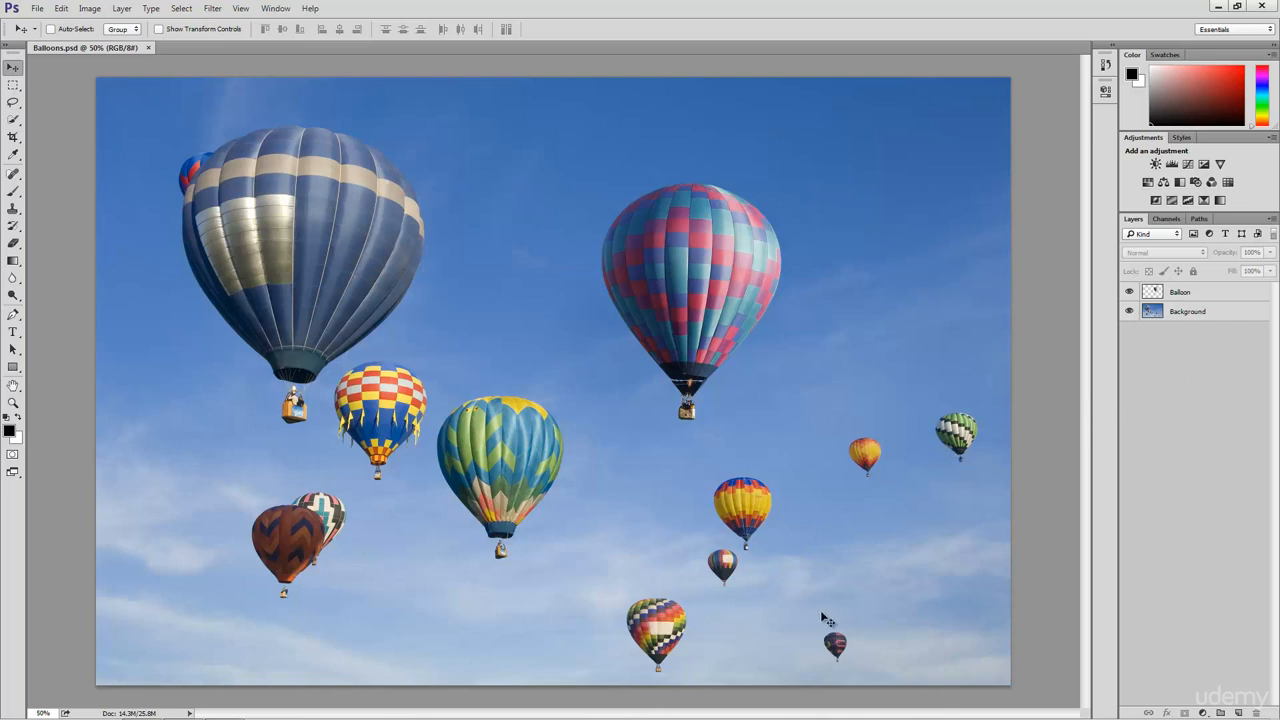
Move the Balloon layer up and left beside the large blue balloon, and place a duplicate of it level on its right.
{"action": "left_click", "coordinate": [1197, 298]}
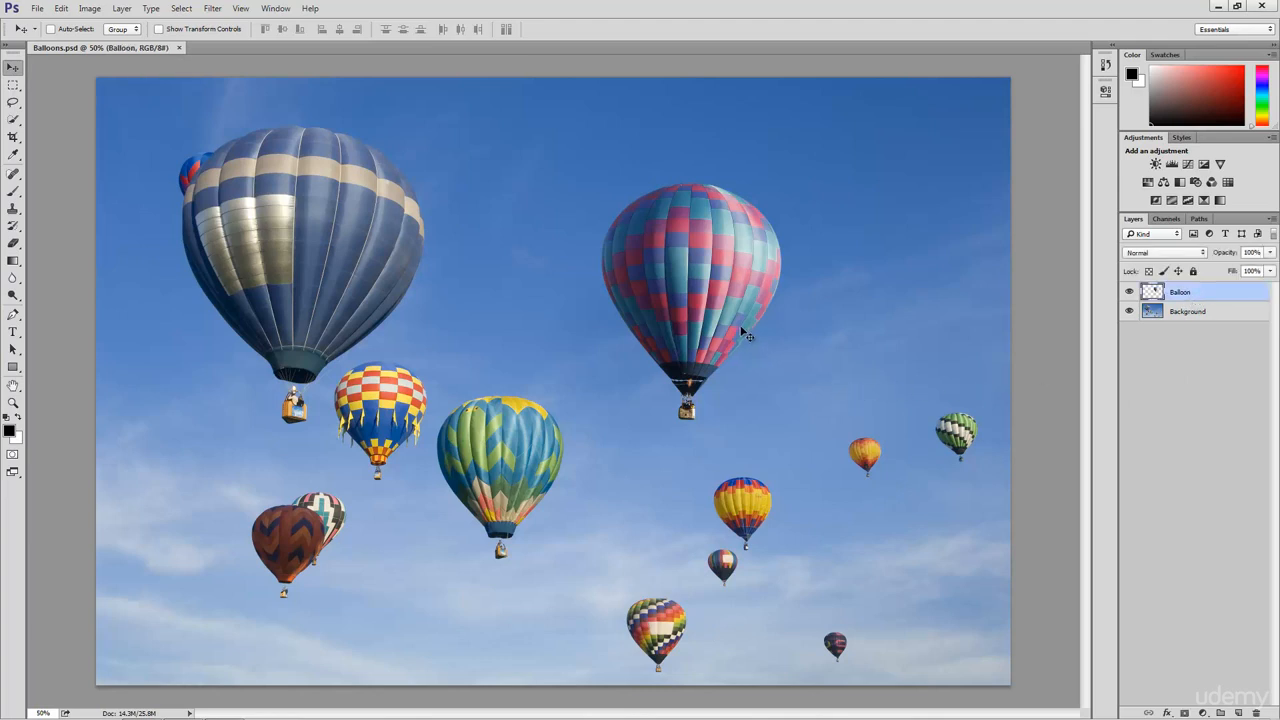
{"action": "left_click_drag", "start_coordinate": [720, 326], "coordinate": [578, 272]}
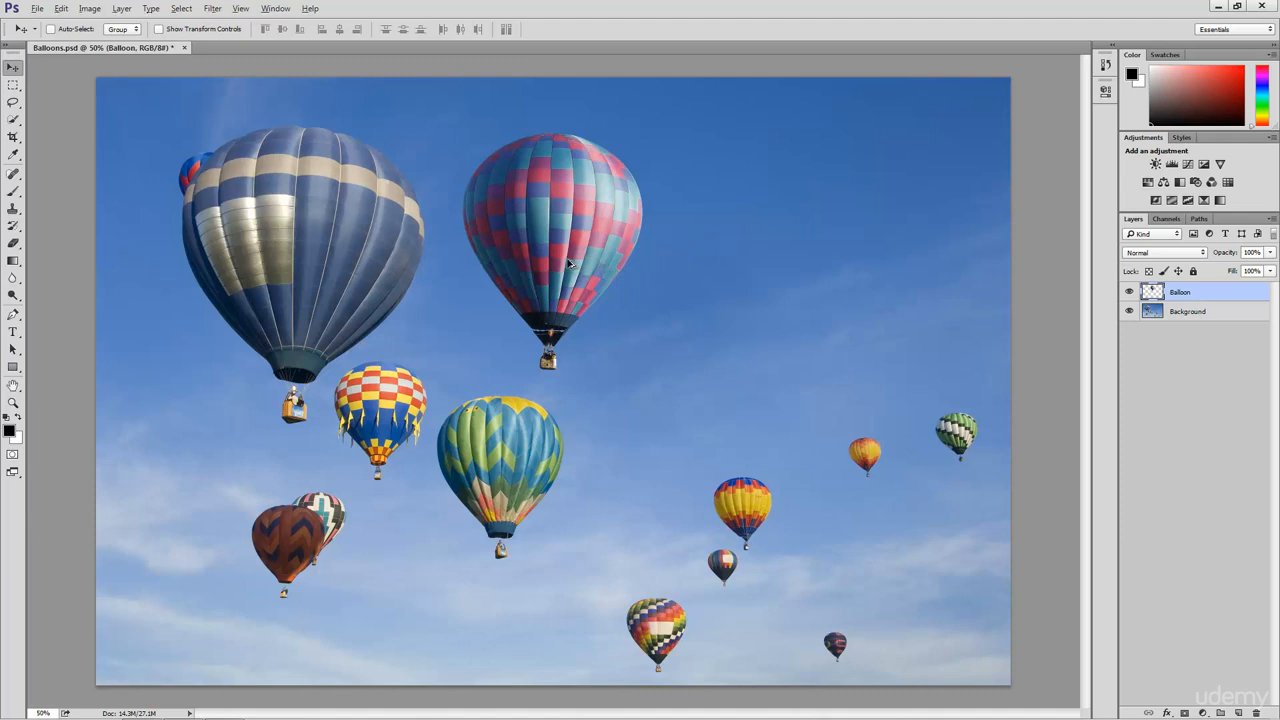
{"action": "left_click_drag", "start_coordinate": [568, 263], "coordinate": [834, 247]}
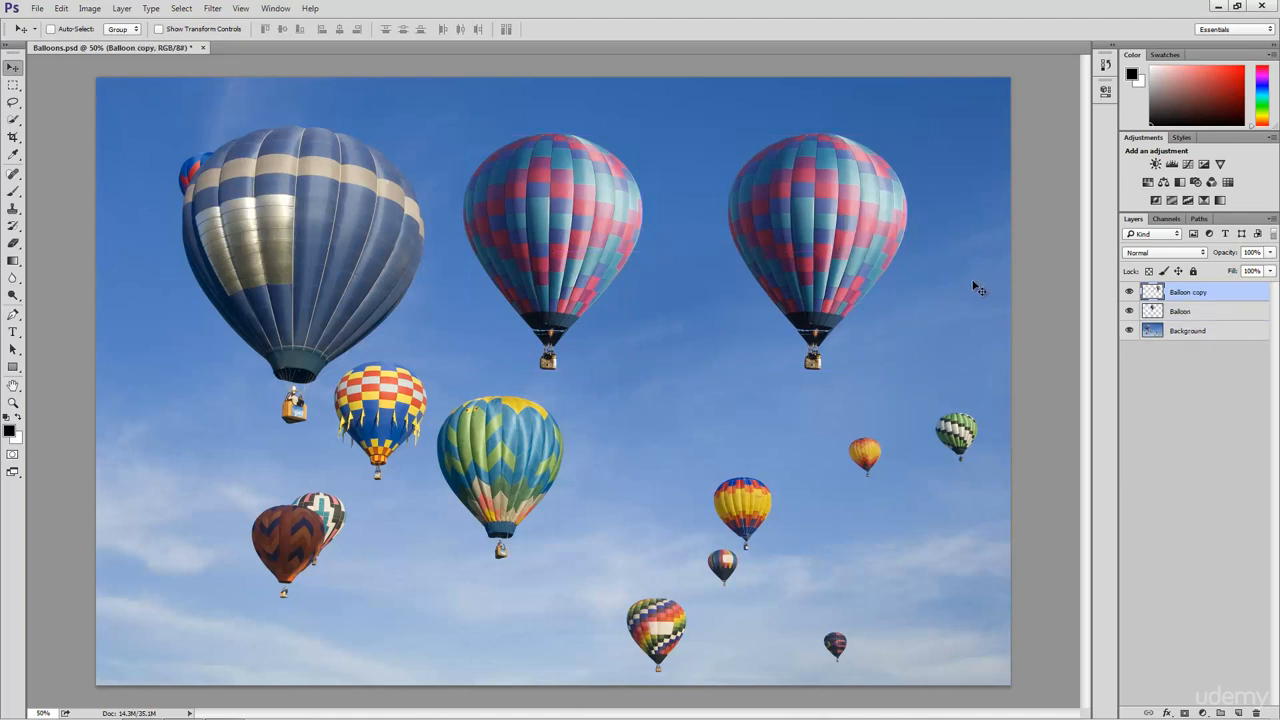
Convert the original Balloon layer to a smart object and nudge it slightly left.
{"action": "right_click", "coordinate": [1202, 315]}
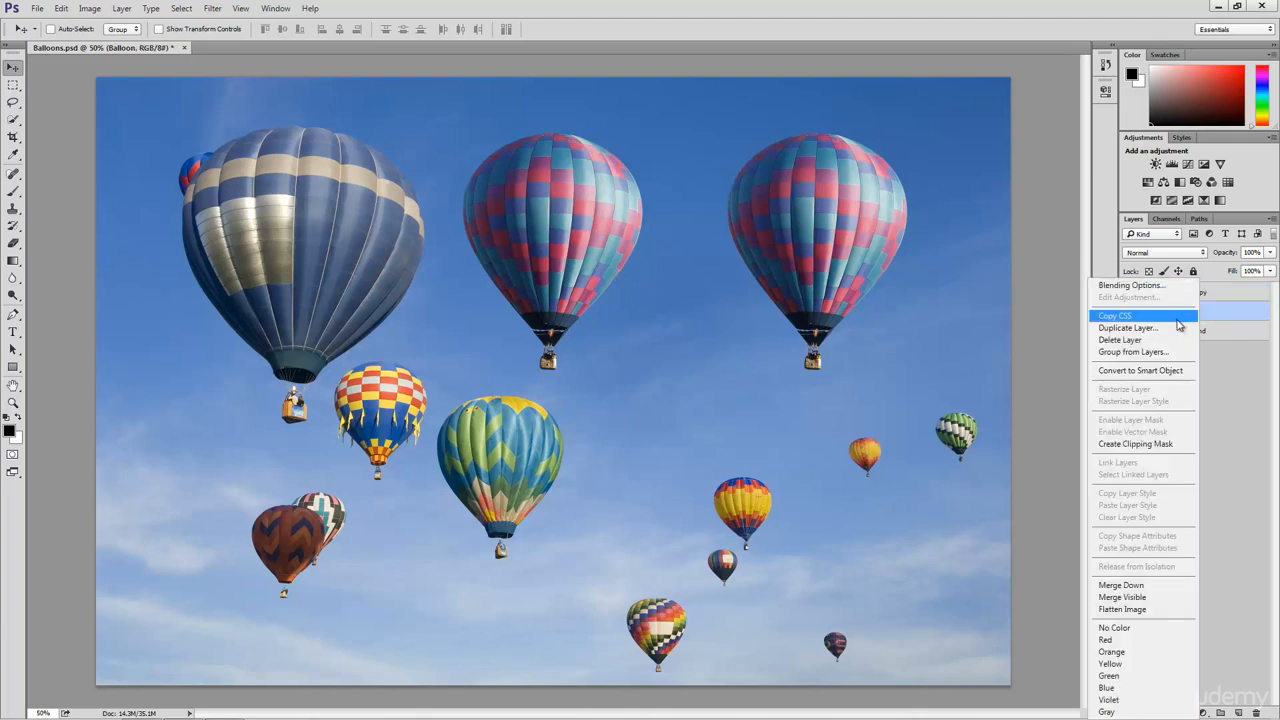
{"action": "left_click", "coordinate": [1151, 371]}
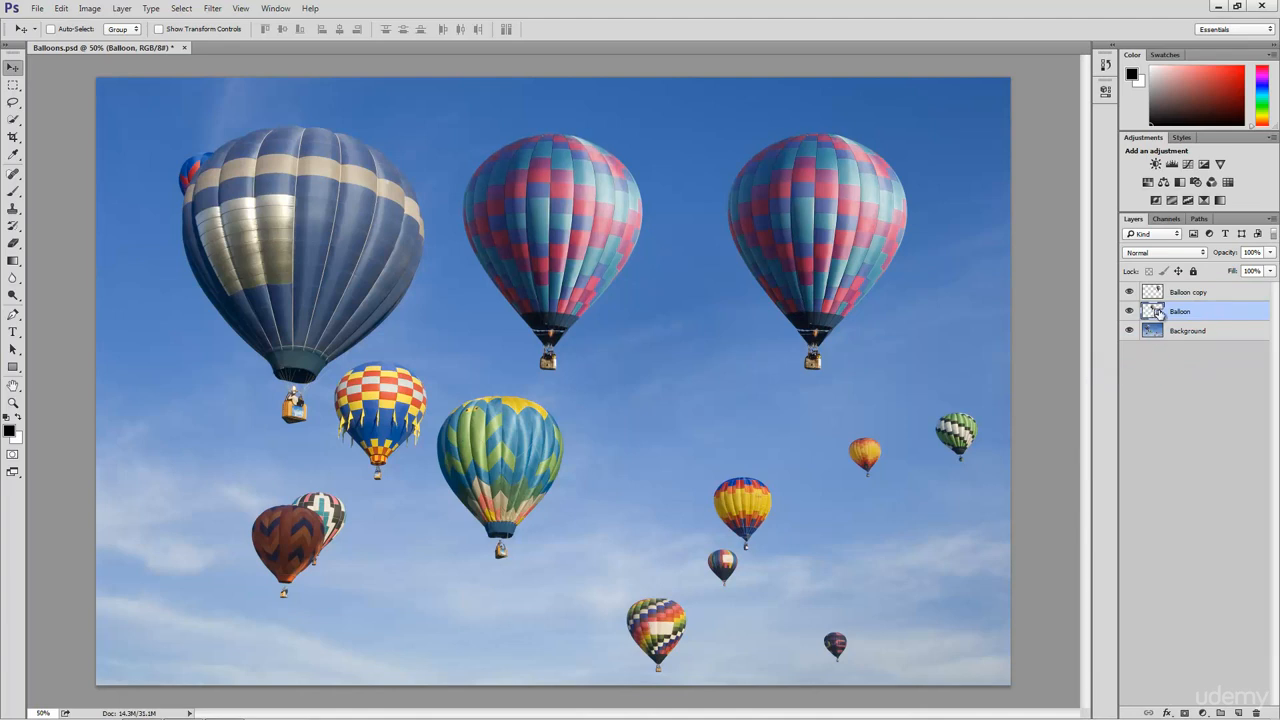
{"action": "mouse_move", "coordinate": [569, 292]}
{"action": "left_mouse_down"}
{"action": "mouse_move", "coordinate": [567, 272]}
{"action": "mouse_move", "coordinate": [565, 289]}
{"action": "left_mouse_up"}
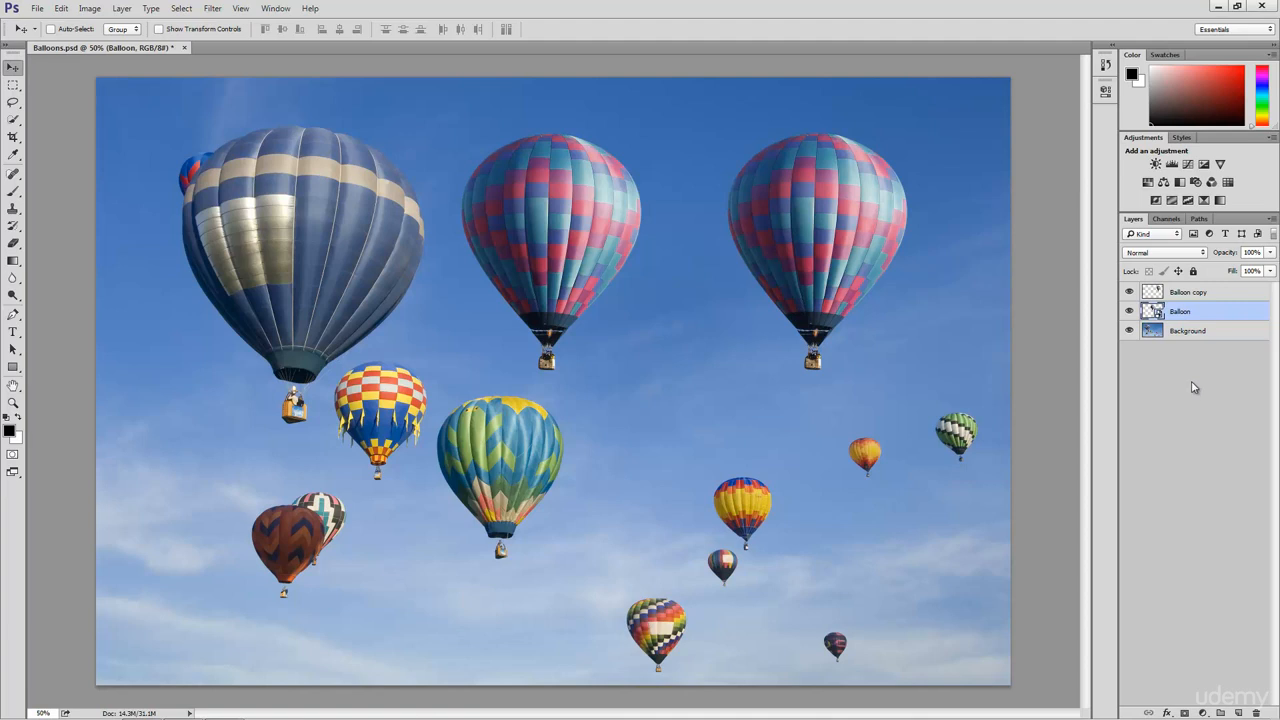
Scale the Balloon and Balloon copy layers together to 10% with proportions linked.
{"action": "left_click", "coordinate": [1217, 292], "text": "shift"}
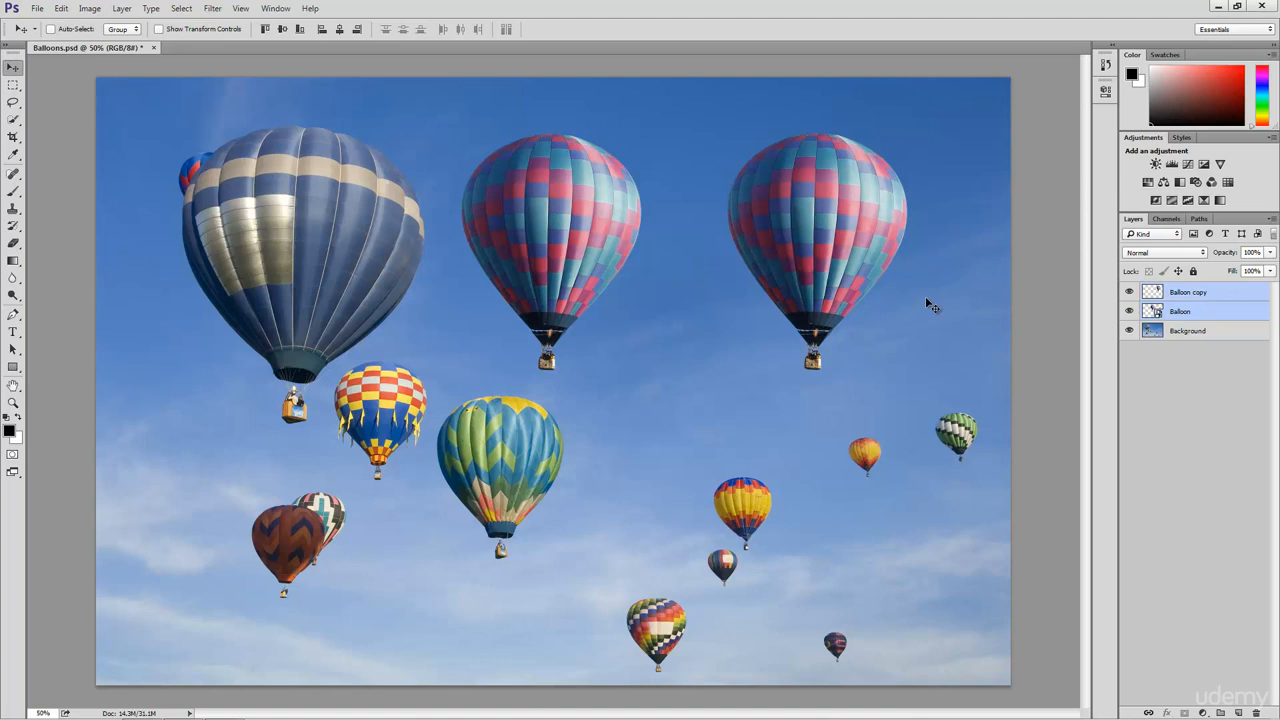
{"action": "key", "text": "ctrl+t"}
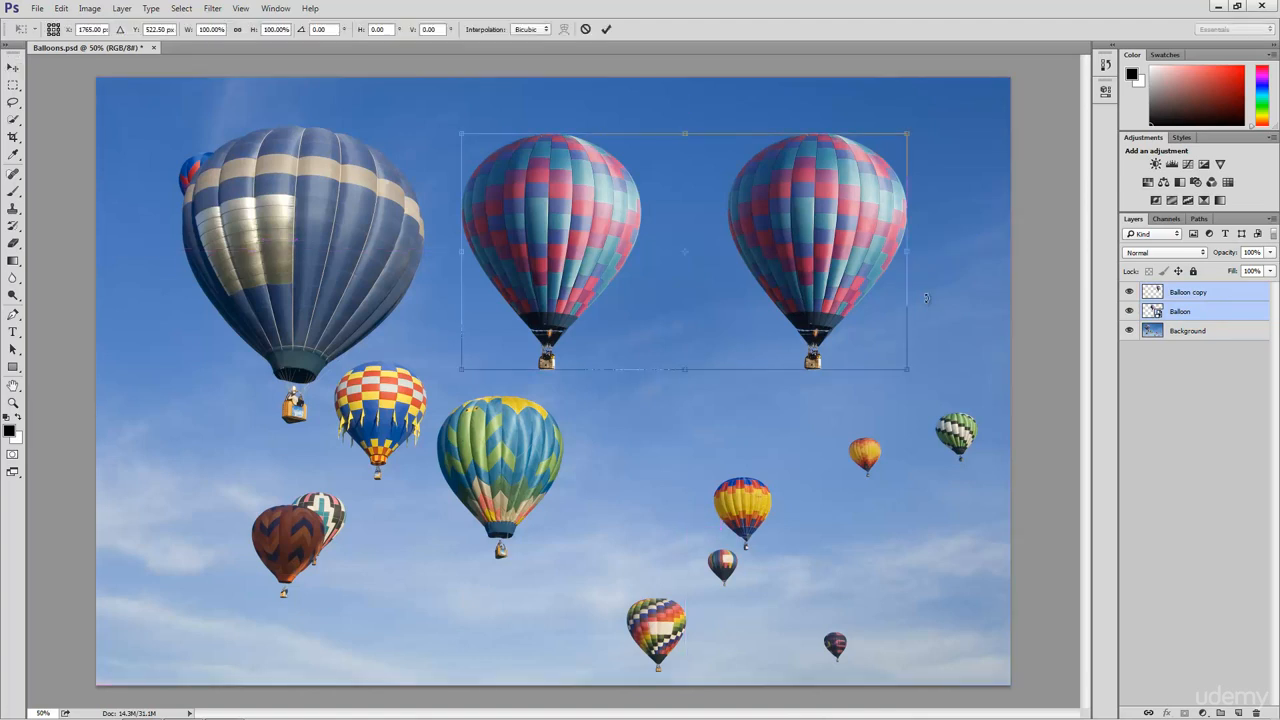
{"action": "left_click", "coordinate": [238, 30]}
{"action": "left_click", "coordinate": [208, 30]}
{"action": "type", "text": "10"}
{"action": "key", "text": "Return"}
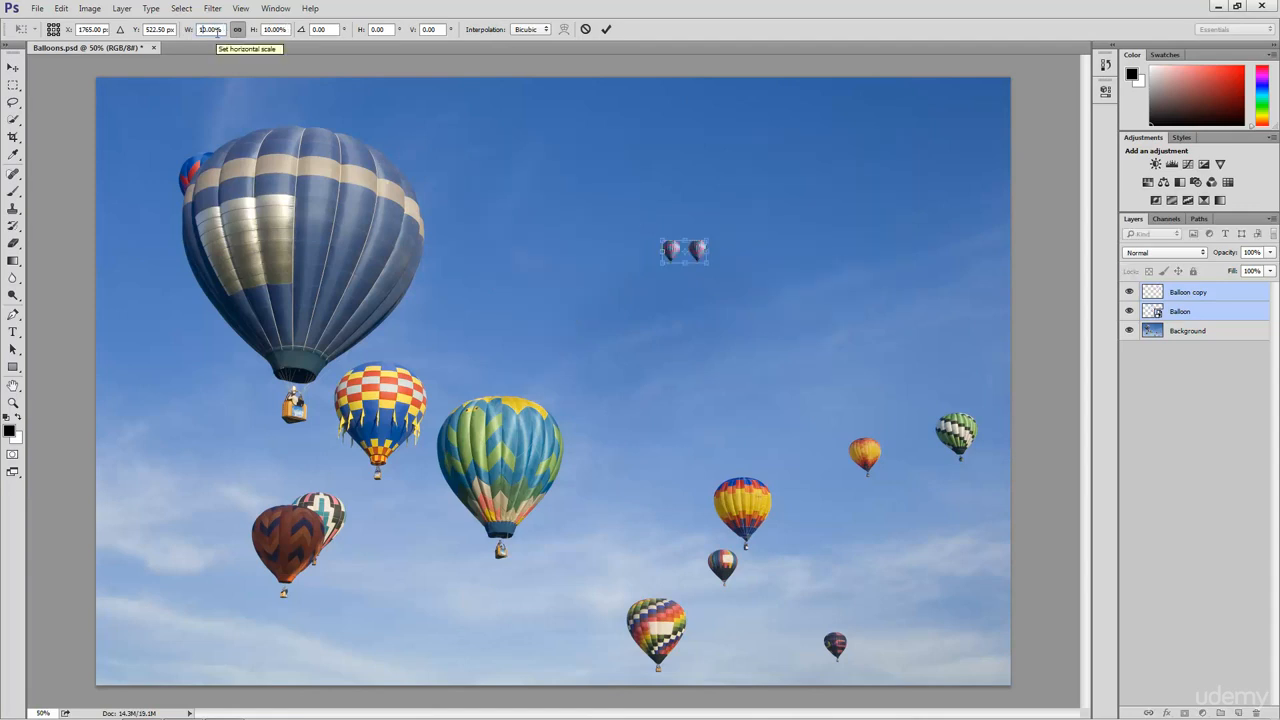
{"action": "left_click", "coordinate": [606, 31]}
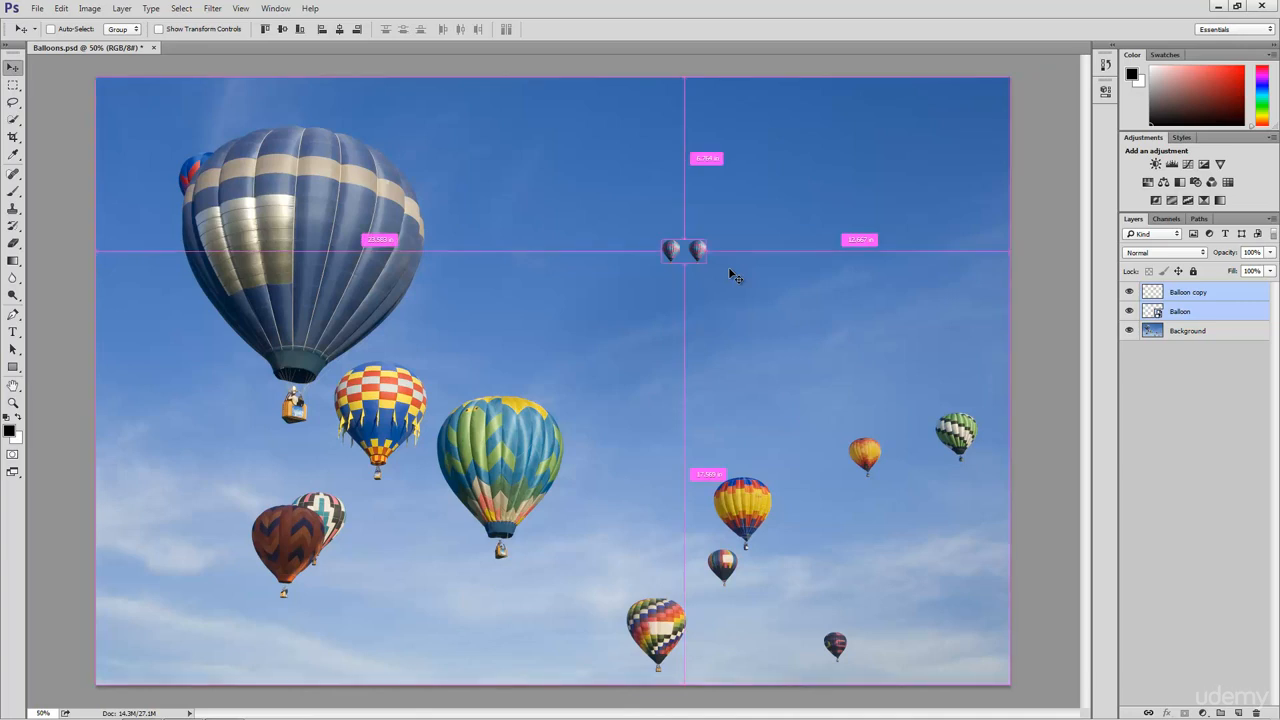
Scale the two tiny balloon layers back up together to 1000% with proportions linked.
{"action": "key", "text": "ctrl+t"}
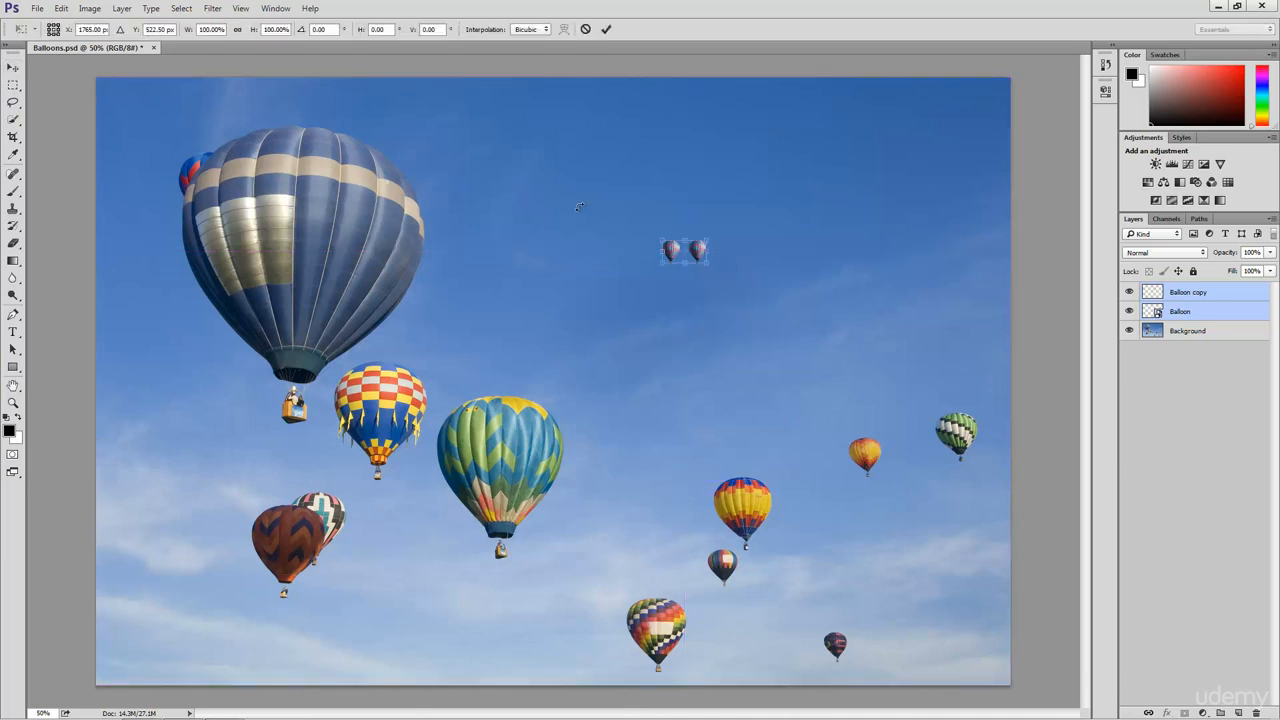
{"action": "left_click", "coordinate": [237, 29]}
{"action": "left_click", "coordinate": [208, 31]}
{"action": "type", "text": "0"}
{"action": "key", "text": "Return"}
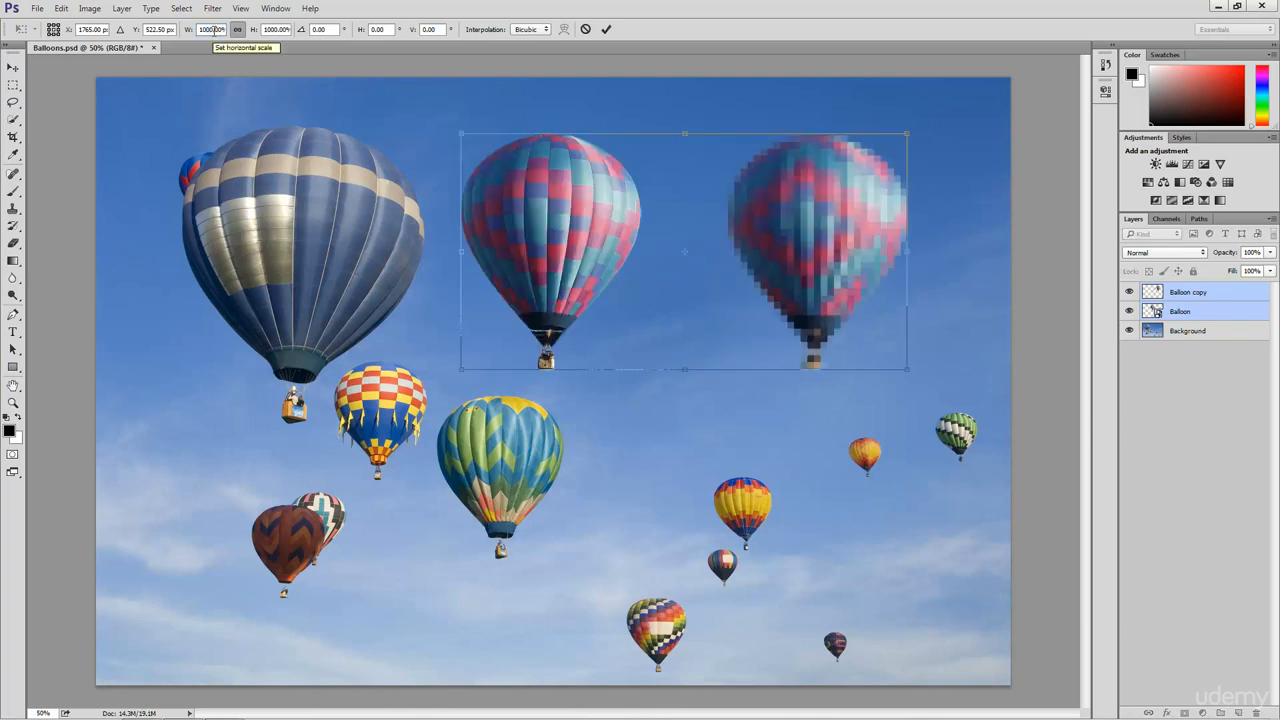
{"action": "left_click", "coordinate": [607, 30]}
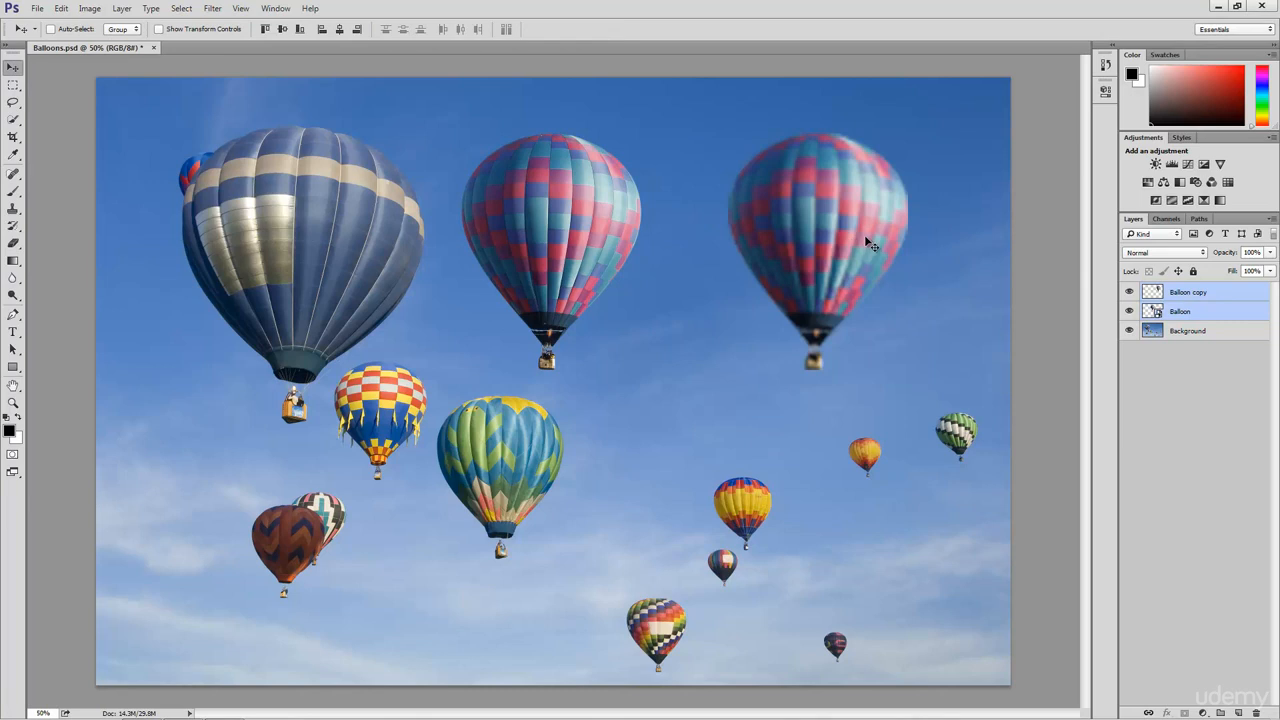
Shift the Balloon copy slightly left and move the Balloon smart object right until it sits close beside the copy.
{"action": "left_click", "coordinate": [1199, 380]}
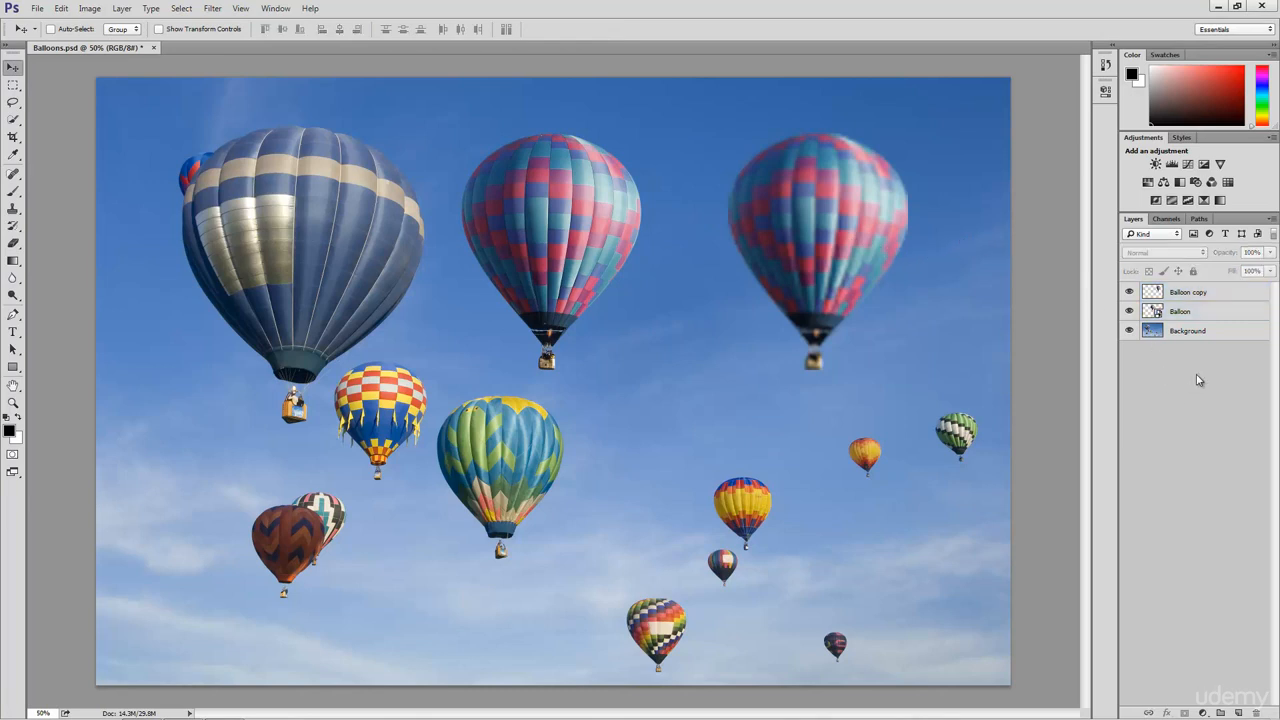
{"action": "left_click", "coordinate": [1208, 292]}
{"action": "left_click_drag", "start_coordinate": [858, 247], "coordinate": [835, 262]}
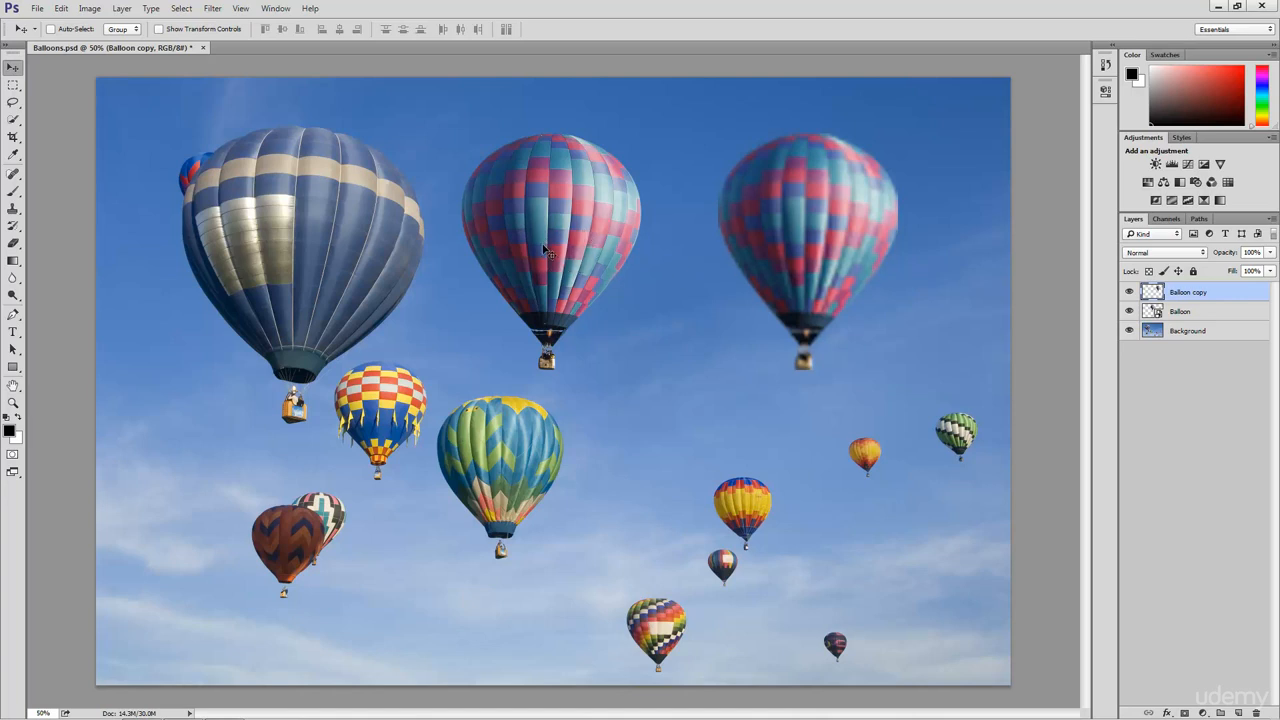
{"action": "left_click", "coordinate": [1197, 317]}
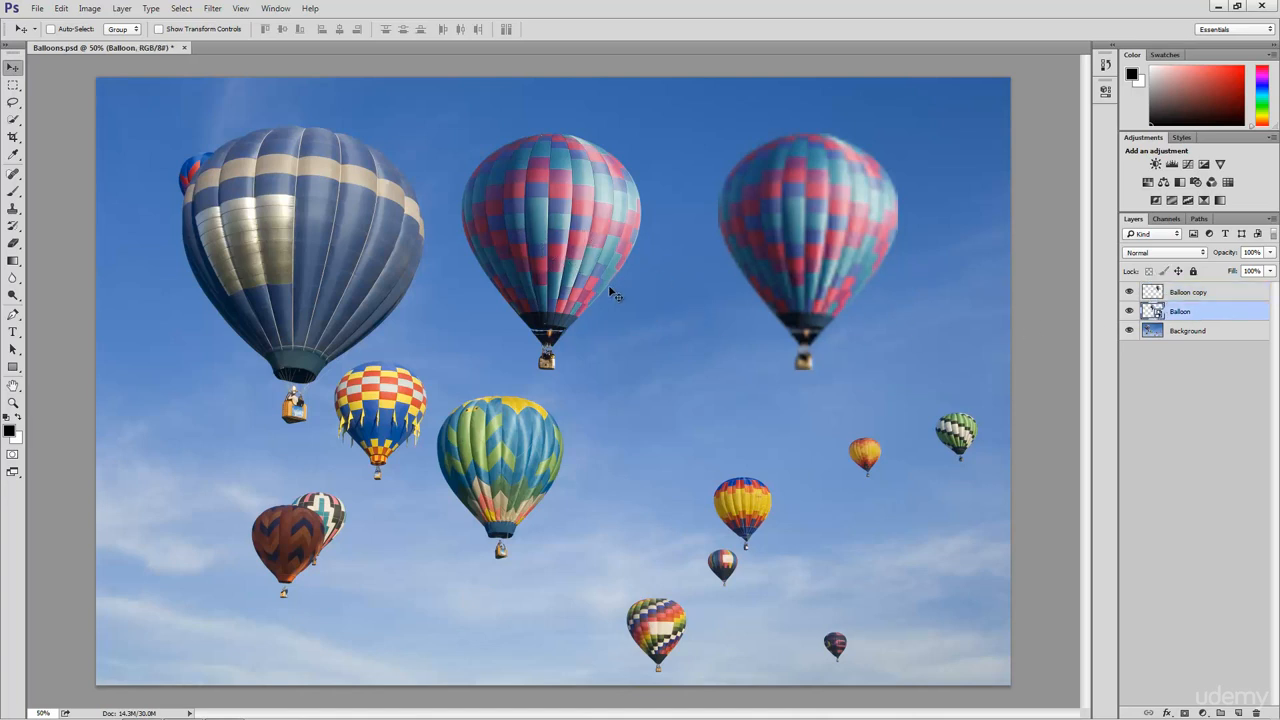
{"action": "left_click_drag", "start_coordinate": [612, 288], "coordinate": [673, 294]}
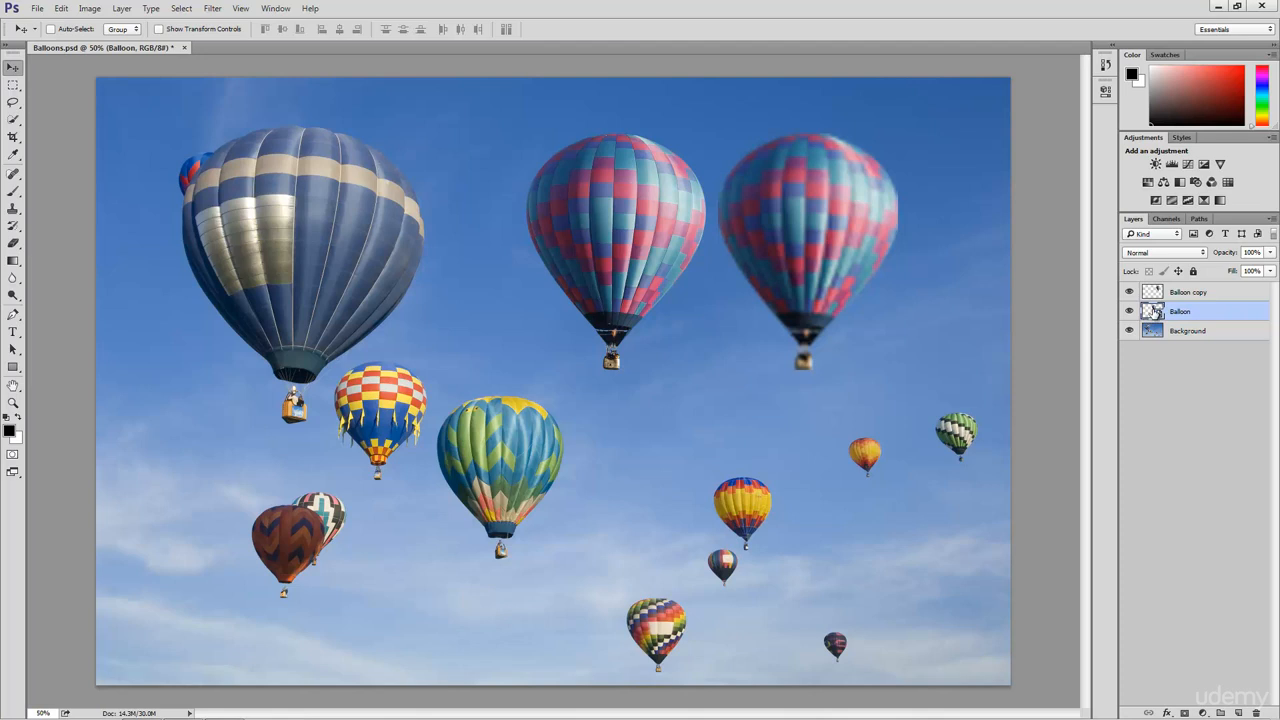
Open the Balloon smart object's contents to view the embedded original, and close that document without editing it.
{"action": "double_click", "coordinate": [1152, 314]}
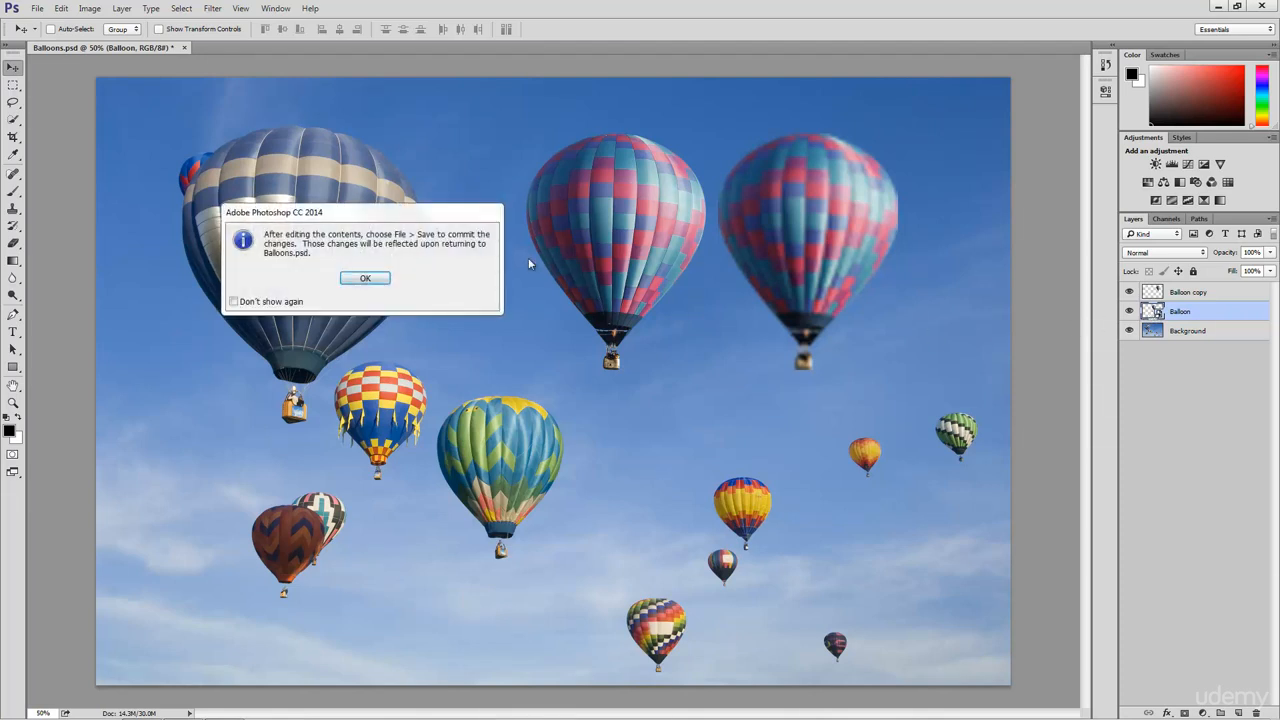
{"action": "left_click_drag", "start_coordinate": [462, 214], "coordinate": [684, 269]}
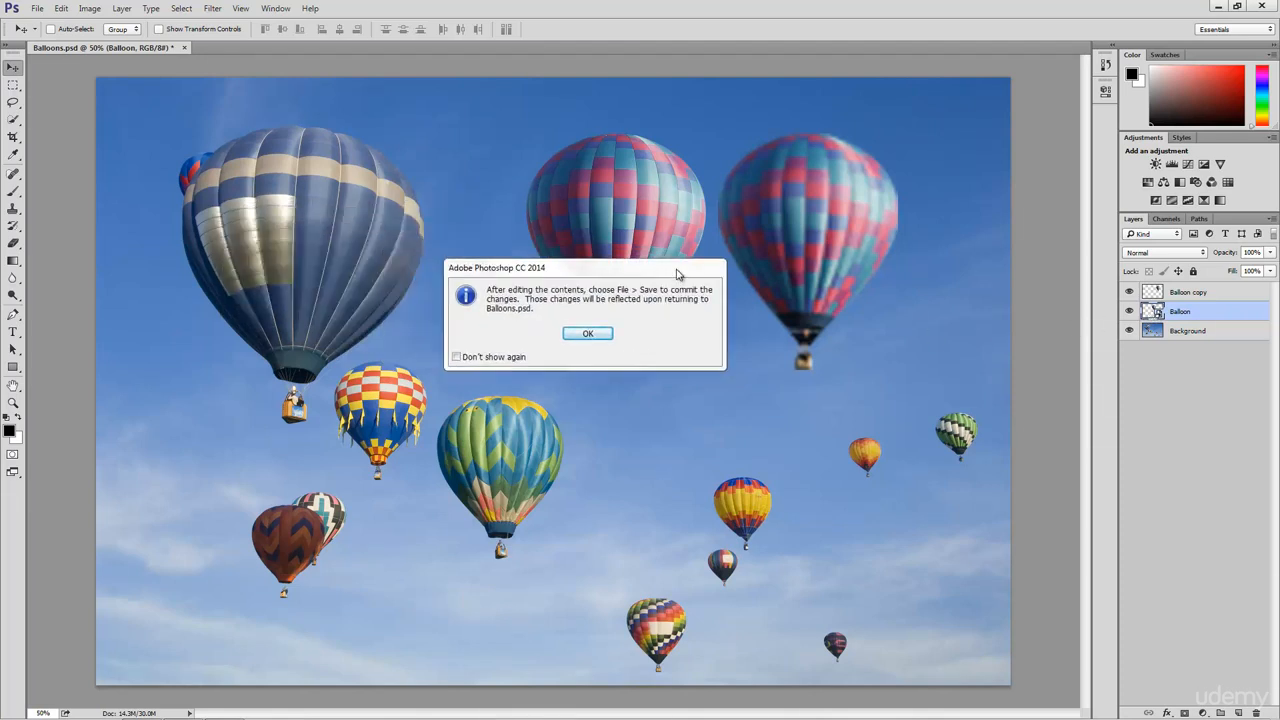
{"action": "left_click", "coordinate": [588, 333]}
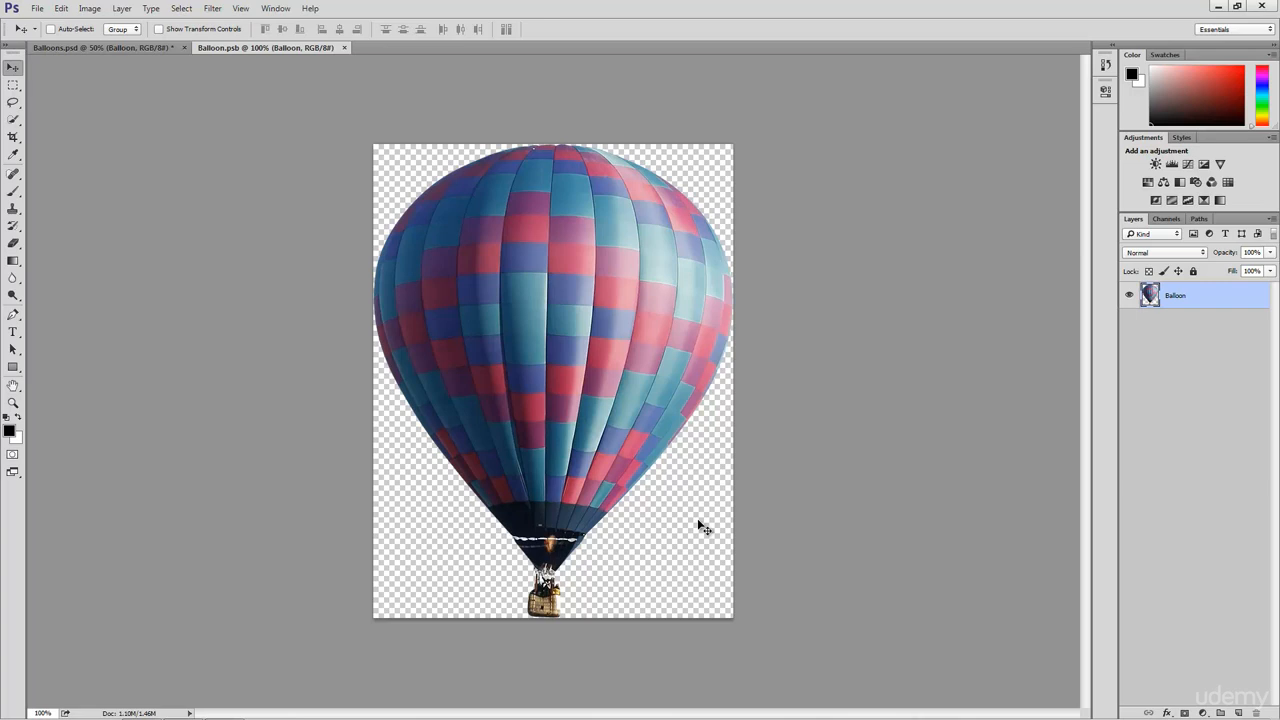
{"action": "left_click", "coordinate": [343, 48]}
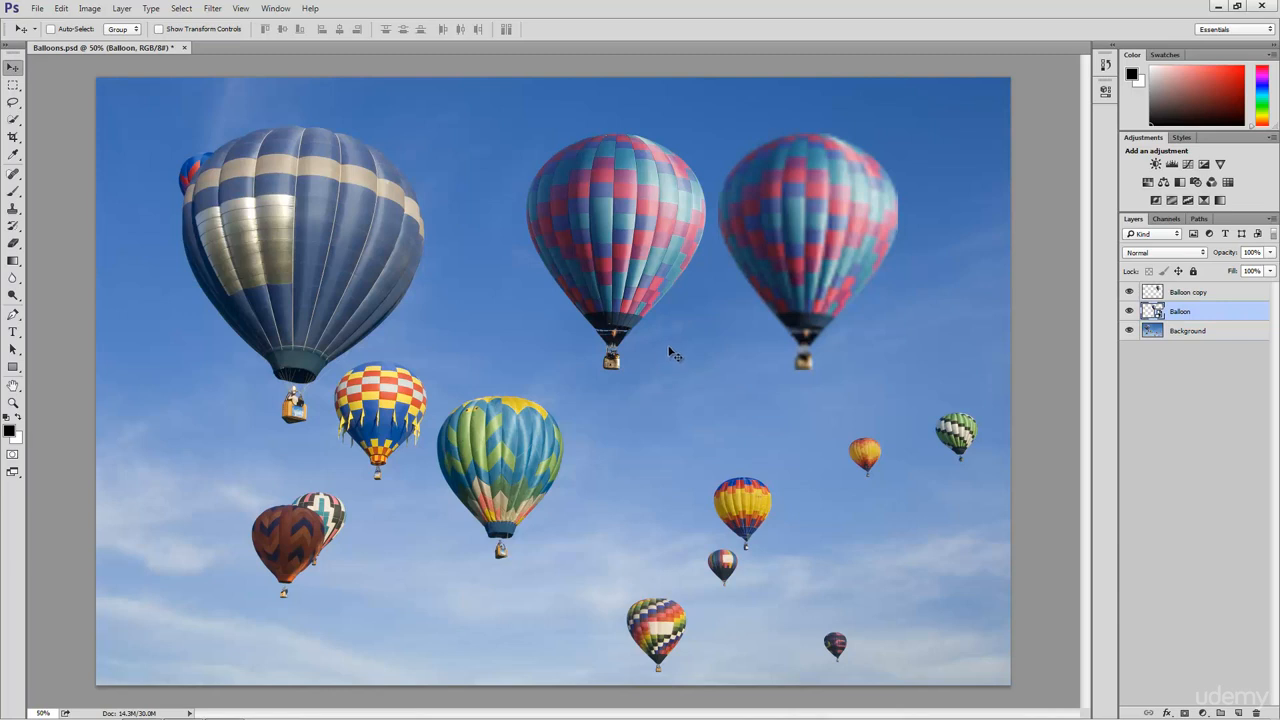
Move the Balloon smart object left away from the copy and nudge the Balloon copy slightly right.
{"action": "left_click_drag", "start_coordinate": [667, 355], "coordinate": [628, 347]}
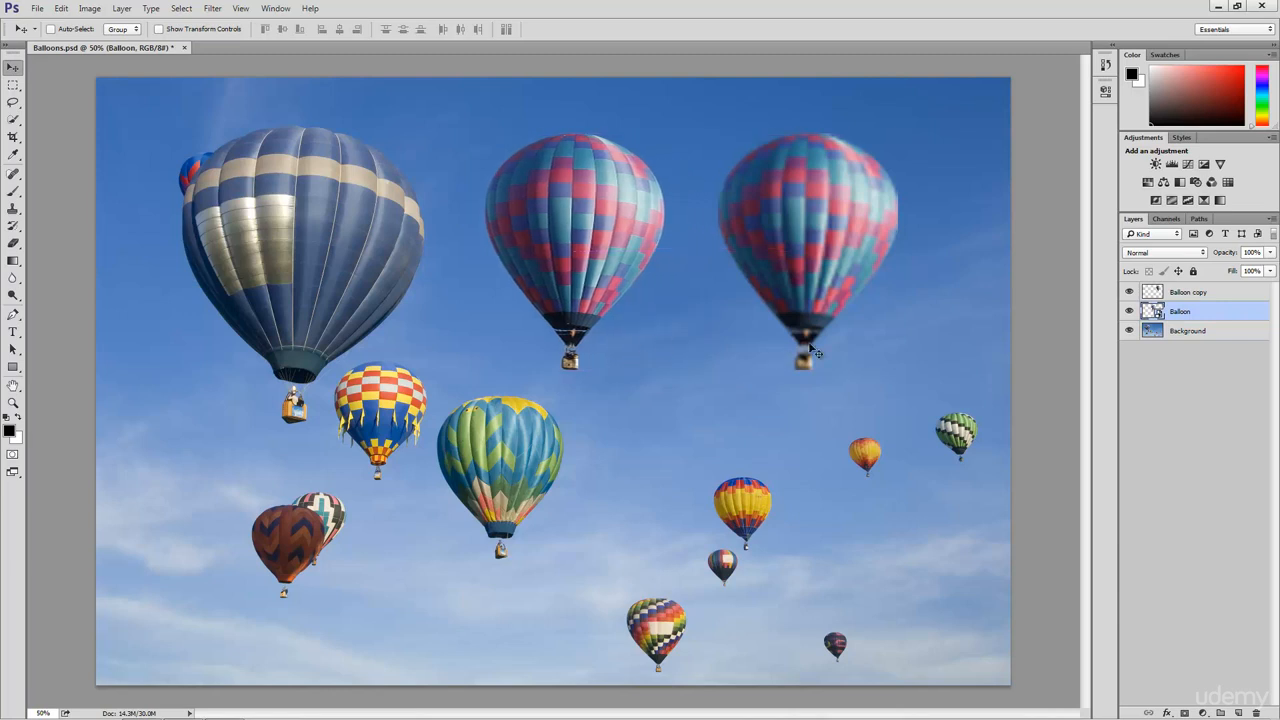
{"action": "left_click", "coordinate": [1187, 292]}
{"action": "left_click_drag", "start_coordinate": [845, 292], "coordinate": [849, 292]}
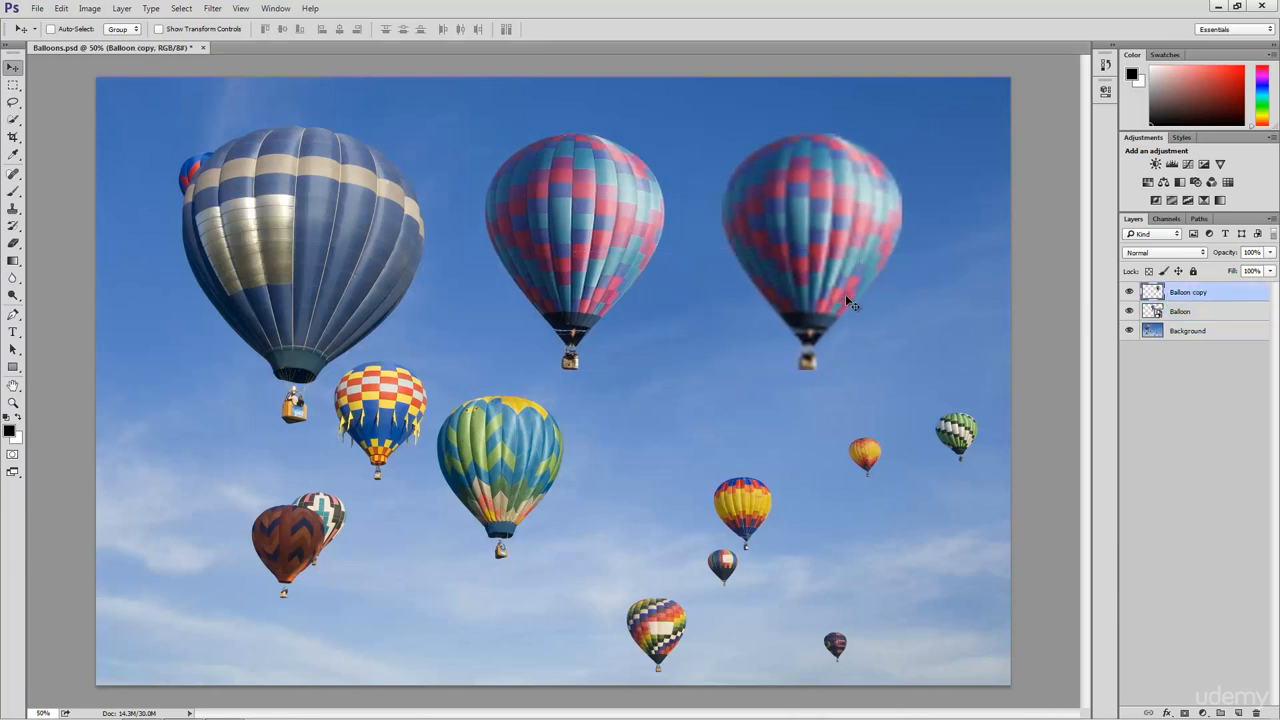
Apply a Gaussian Blur with a 30.5-pixel radius to the Balloon copy layer and check the edit history.
{"action": "left_click", "coordinate": [212, 8]}
{"action": "mouse_move", "coordinate": [355, 145]}
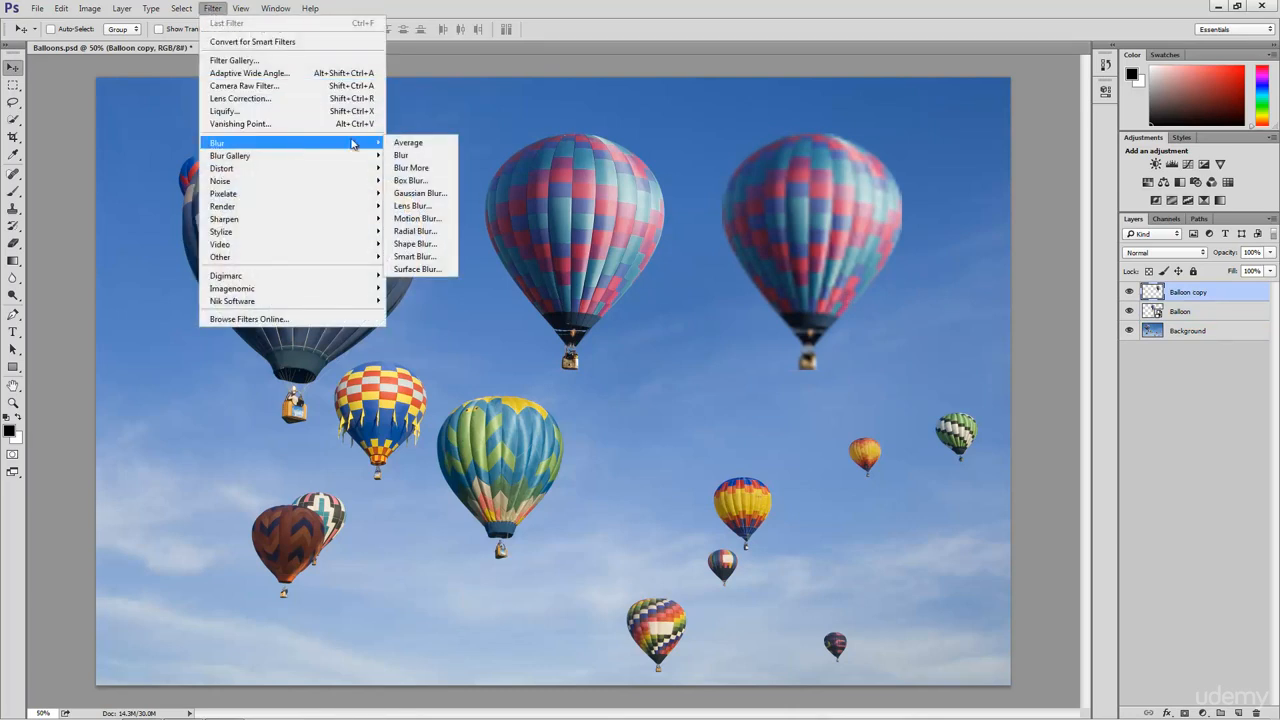
{"action": "left_click", "coordinate": [437, 195]}
{"action": "left_click_drag", "start_coordinate": [647, 162], "coordinate": [593, 141]}
{"action": "left_click_drag", "start_coordinate": [517, 357], "coordinate": [571, 357]}
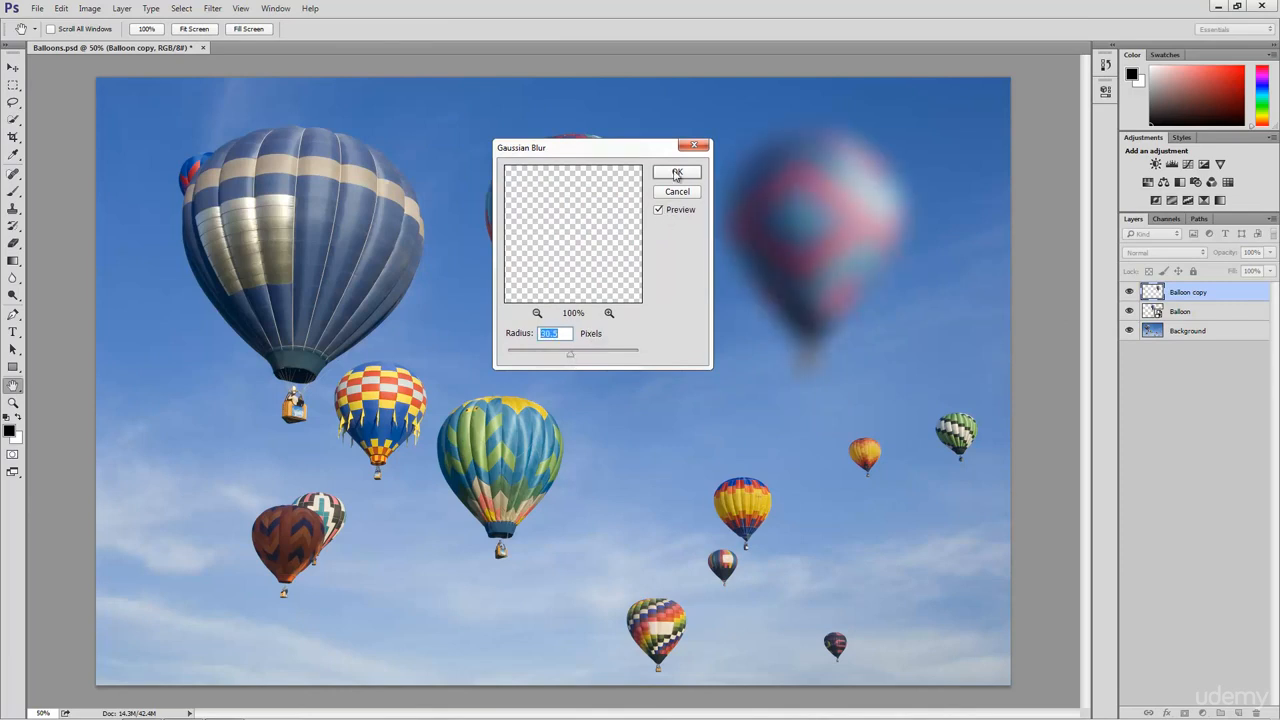
{"action": "left_click", "coordinate": [676, 173]}
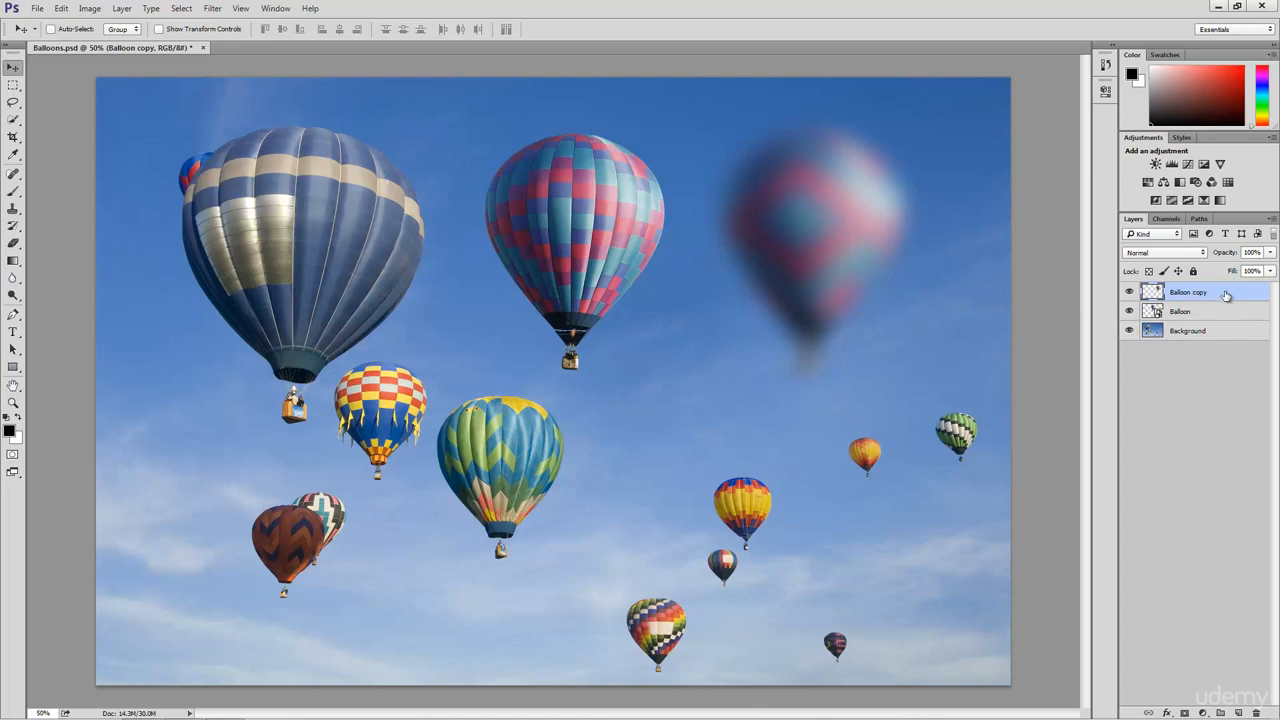
{"action": "left_click", "coordinate": [1105, 67]}
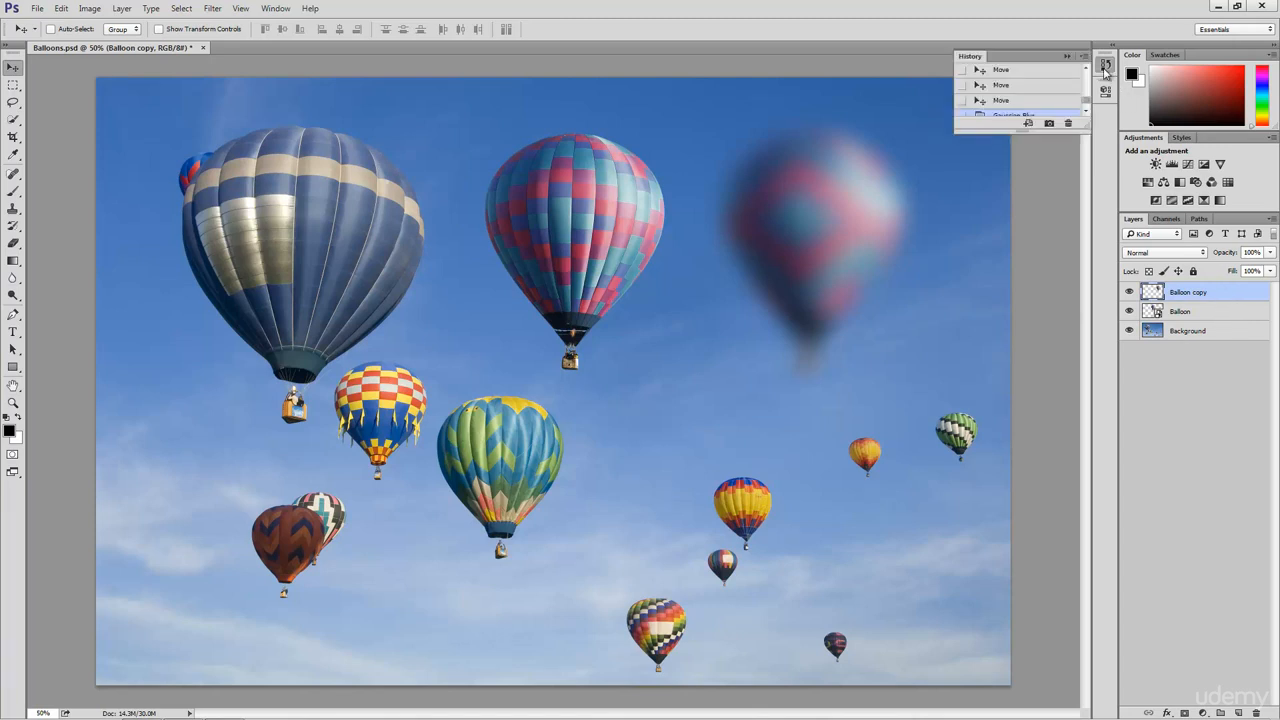
{"action": "left_click", "coordinate": [1105, 67]}
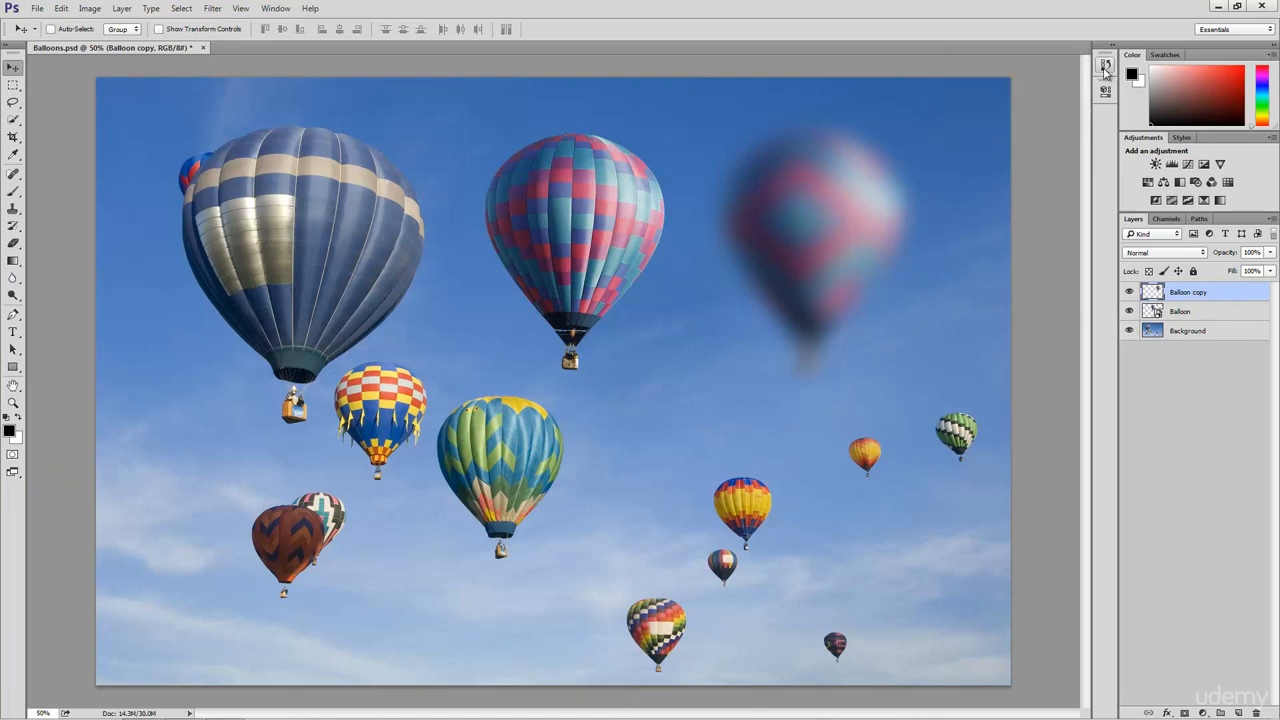
Apply a Gaussian Blur with a 30.5-pixel radius to the Balloon smart object as a smart filter.
{"action": "left_click", "coordinate": [1204, 318]}
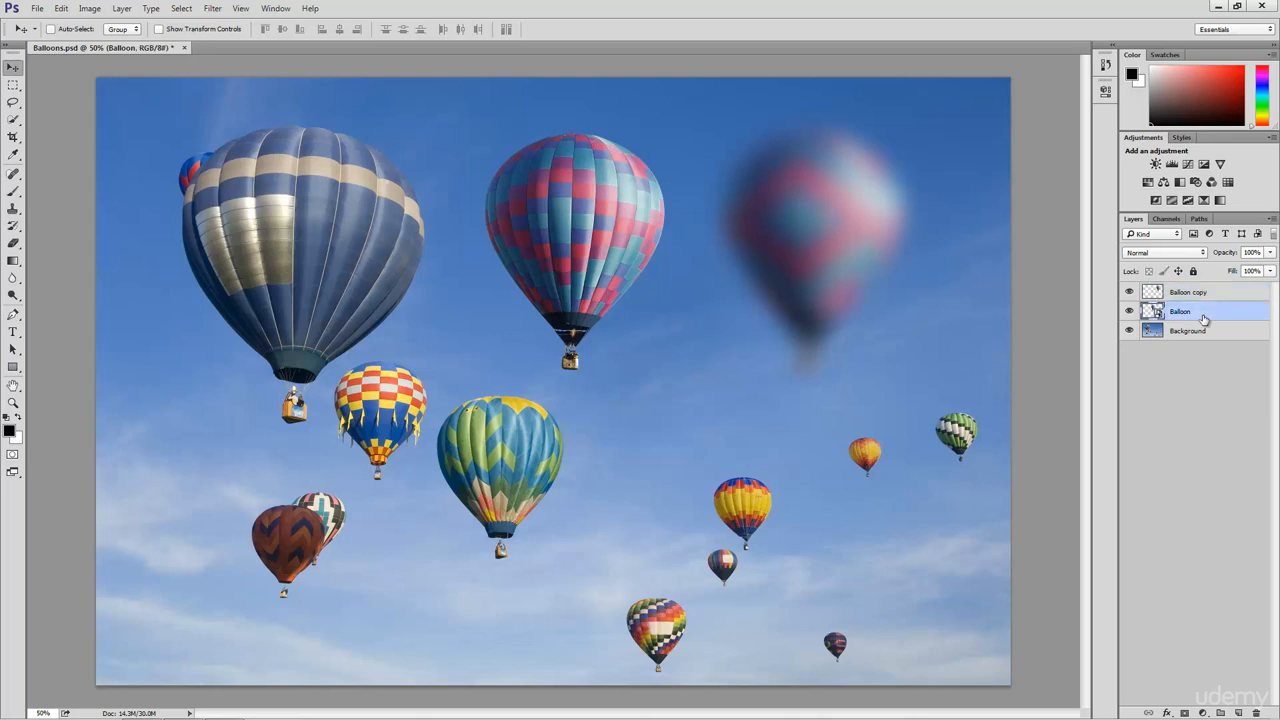
{"action": "left_click", "coordinate": [213, 8]}
{"action": "mouse_move", "coordinate": [268, 145]}
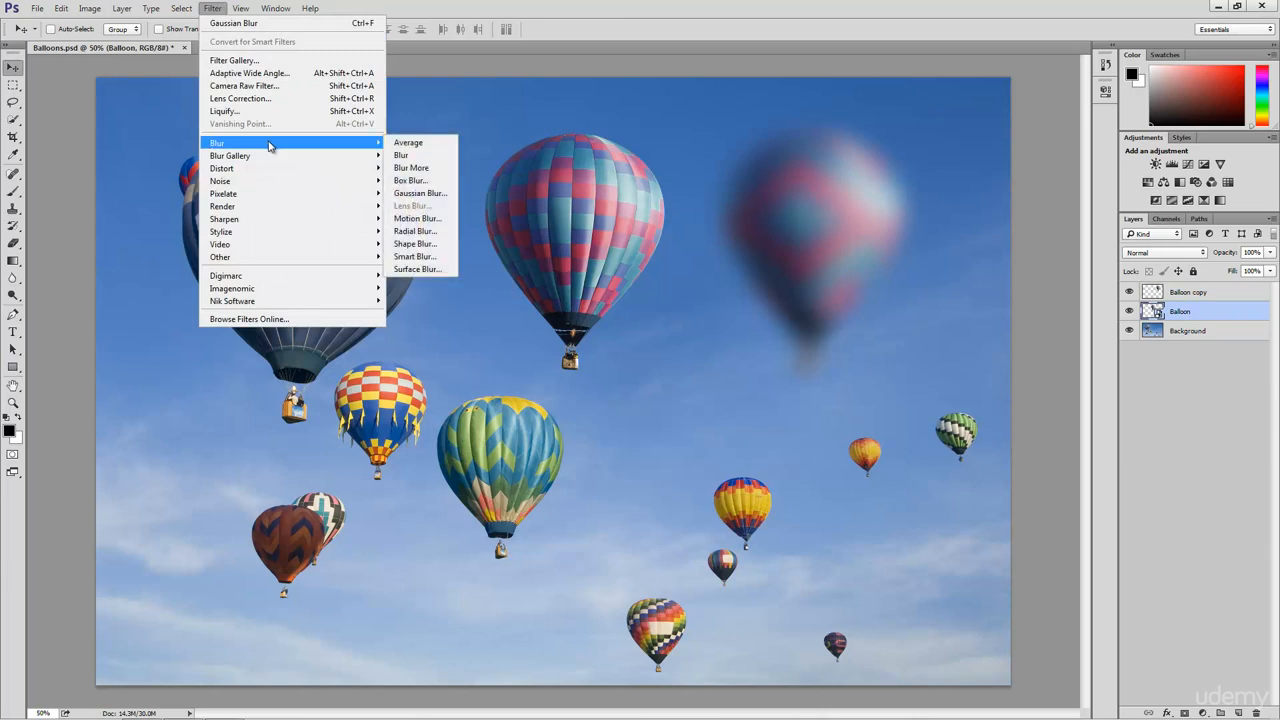
{"action": "left_click", "coordinate": [430, 195]}
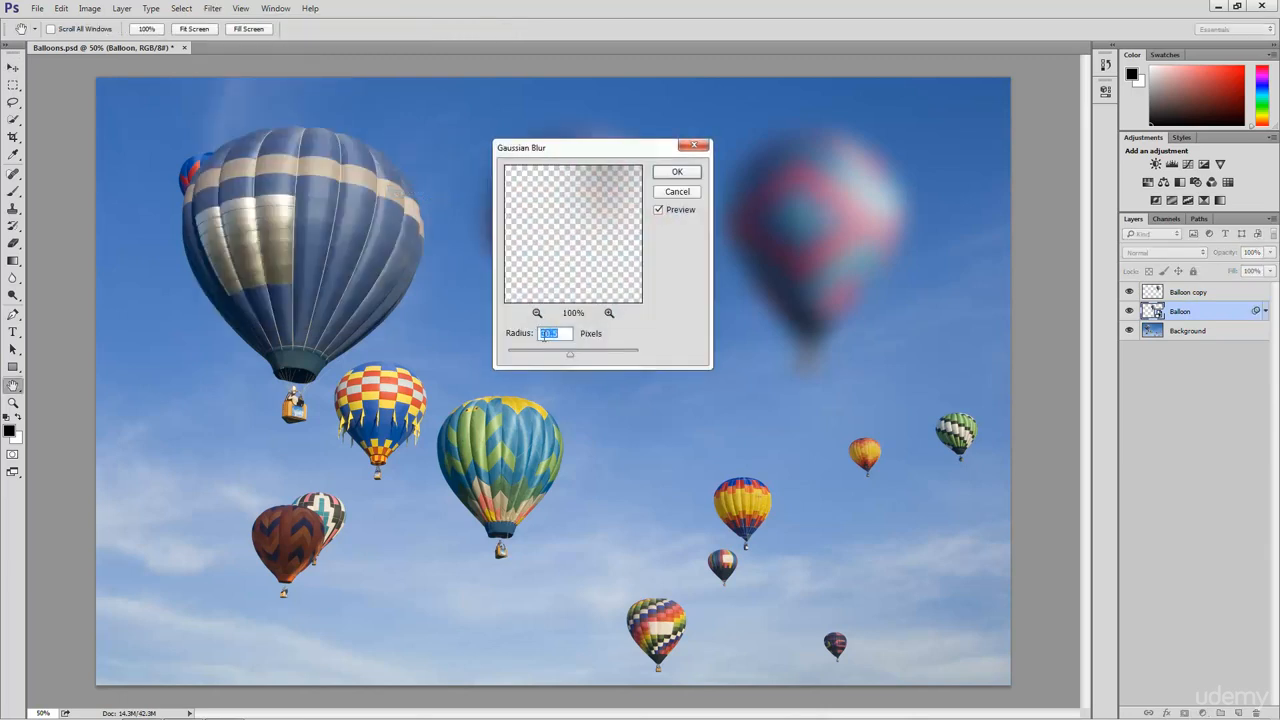
{"action": "left_click", "coordinate": [678, 174]}
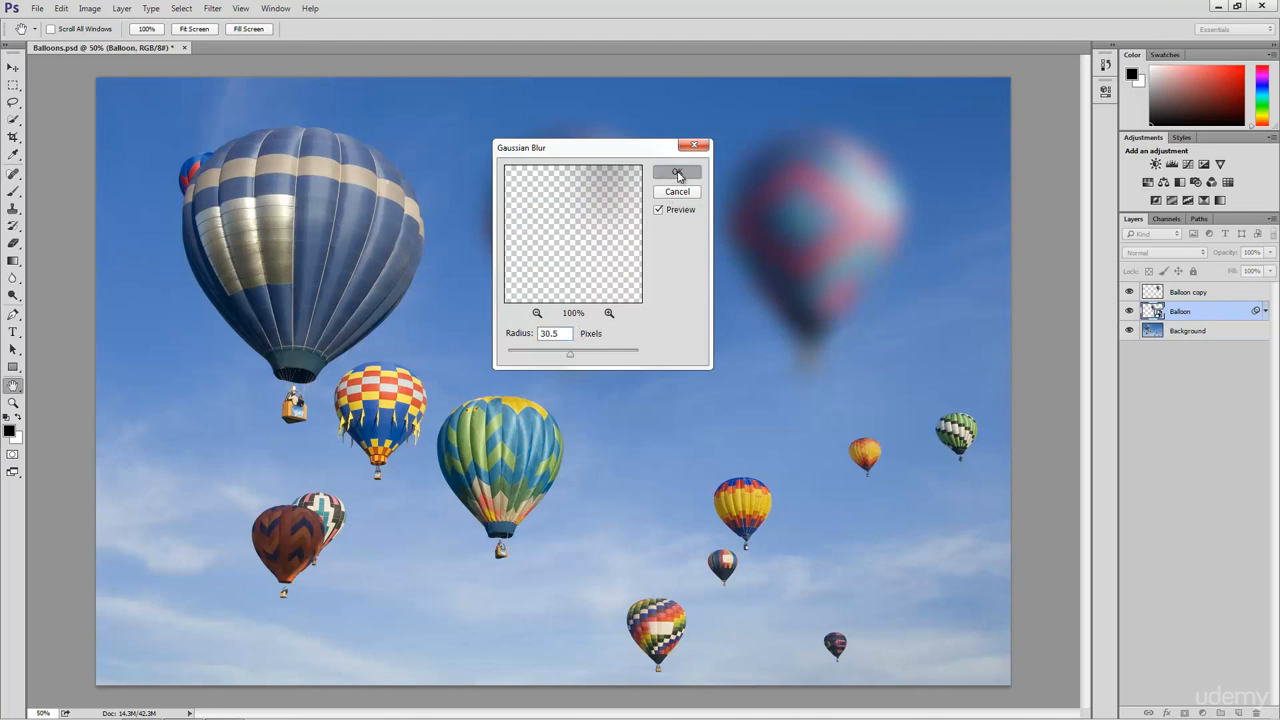
{"action": "key", "text": "v"}
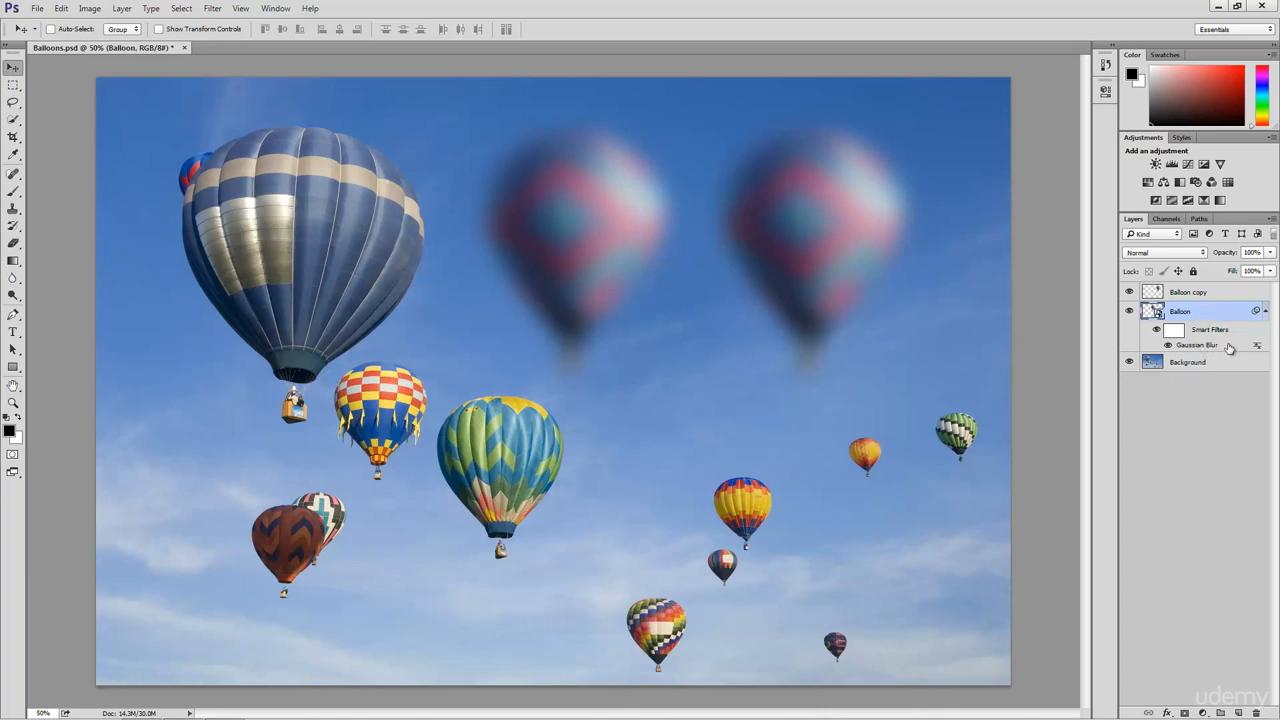
Toggle the Balloon layer's Gaussian Blur smart filter off and on, and reduce its radius to 3.8 pixels.
{"action": "left_click", "coordinate": [1168, 346]}
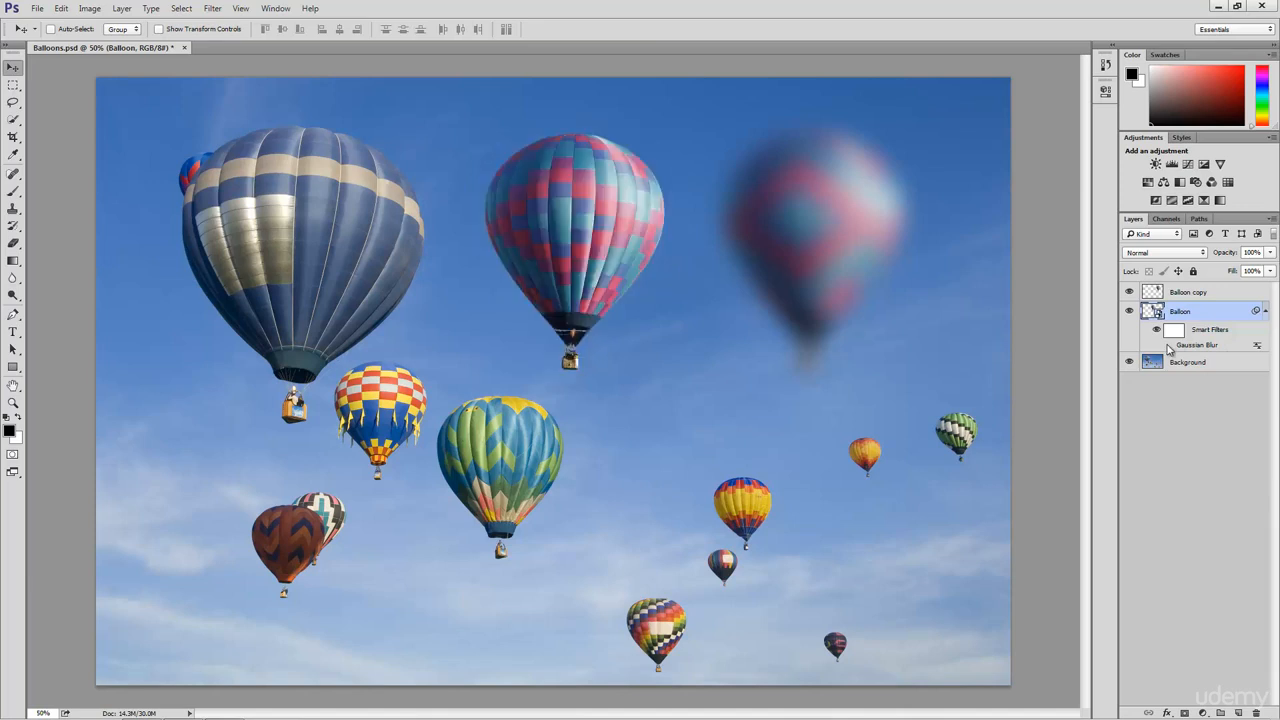
{"action": "left_click", "coordinate": [1168, 345]}
{"action": "double_click", "coordinate": [1195, 345]}
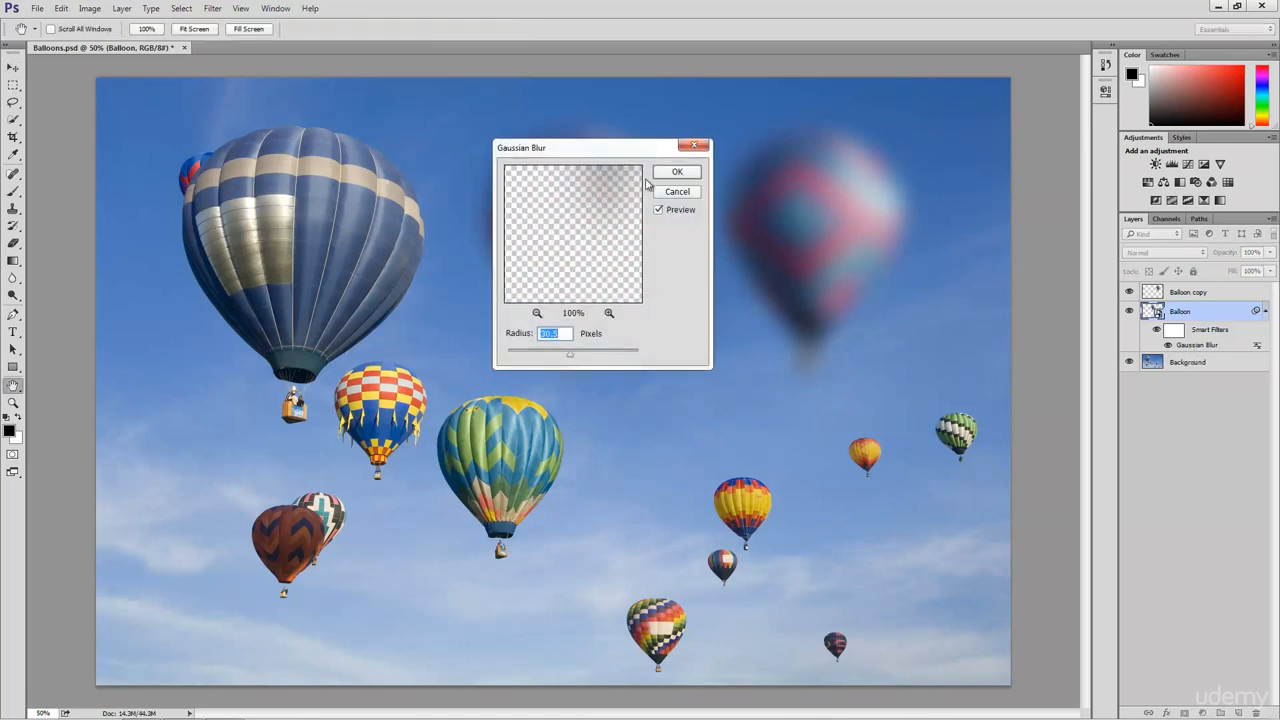
{"action": "left_click_drag", "start_coordinate": [638, 149], "coordinate": [641, 139]}
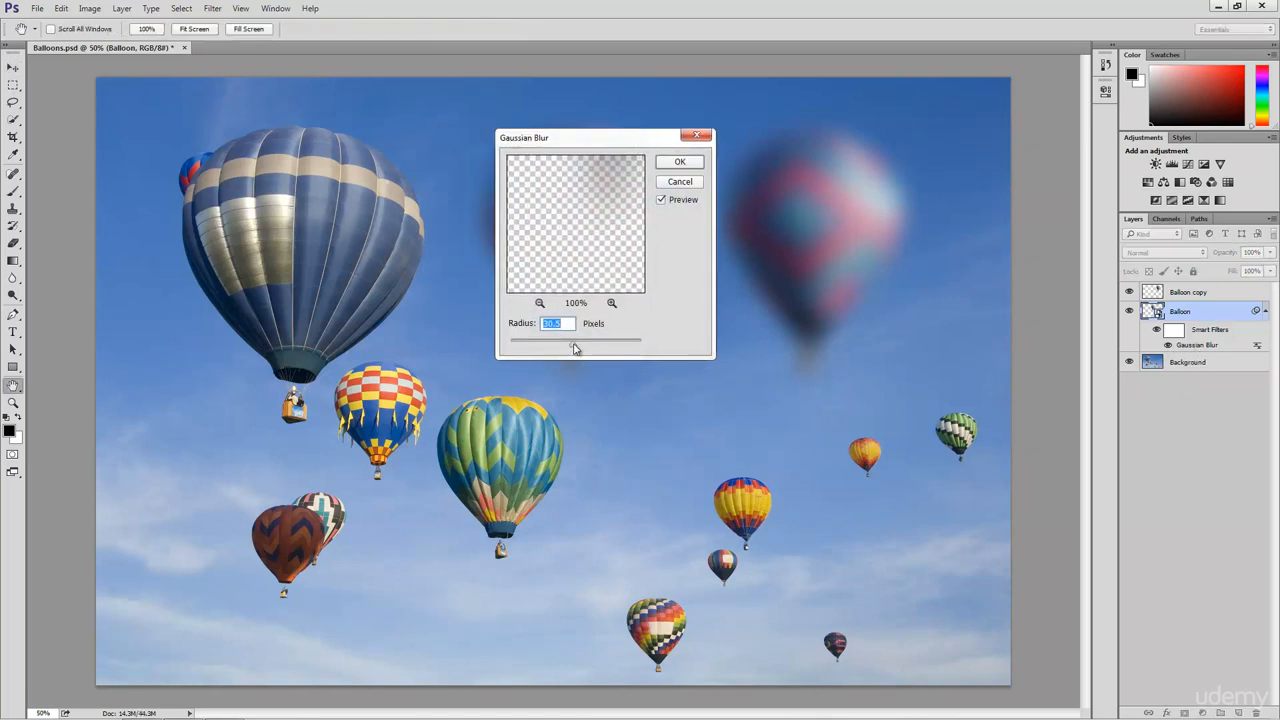
{"action": "left_click_drag", "start_coordinate": [575, 347], "coordinate": [538, 355]}
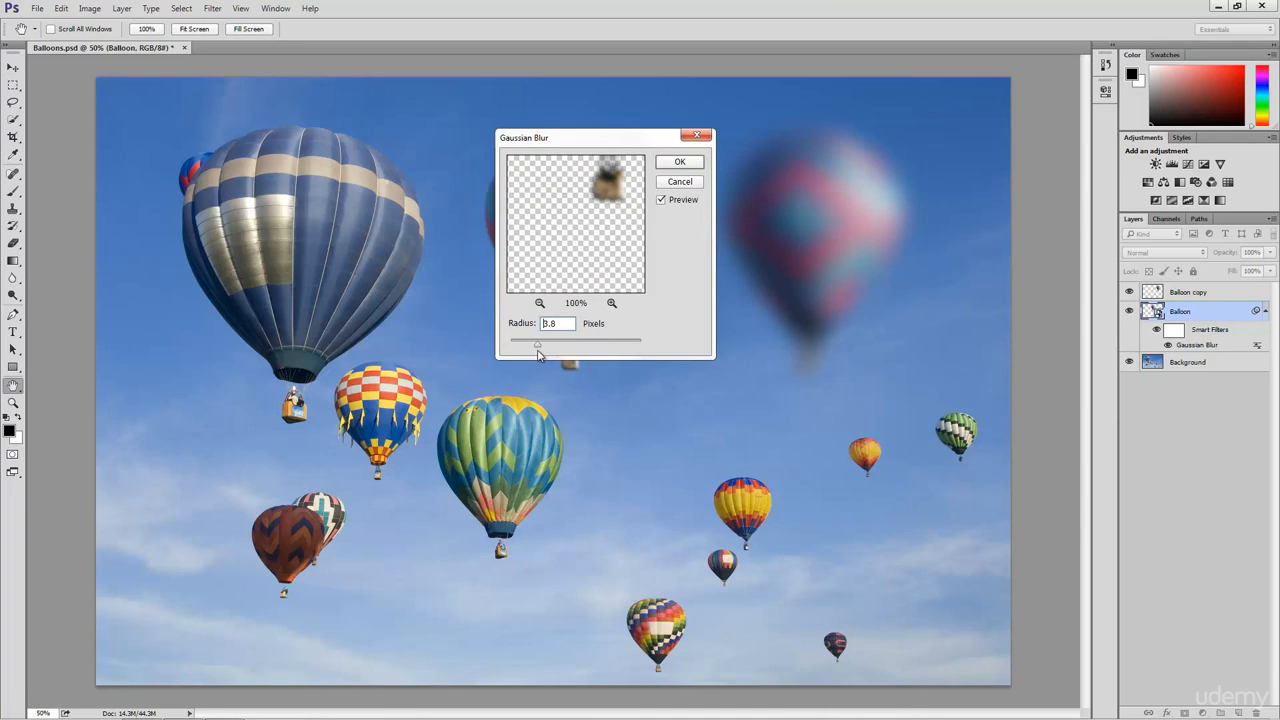
{"action": "left_click", "coordinate": [672, 164]}
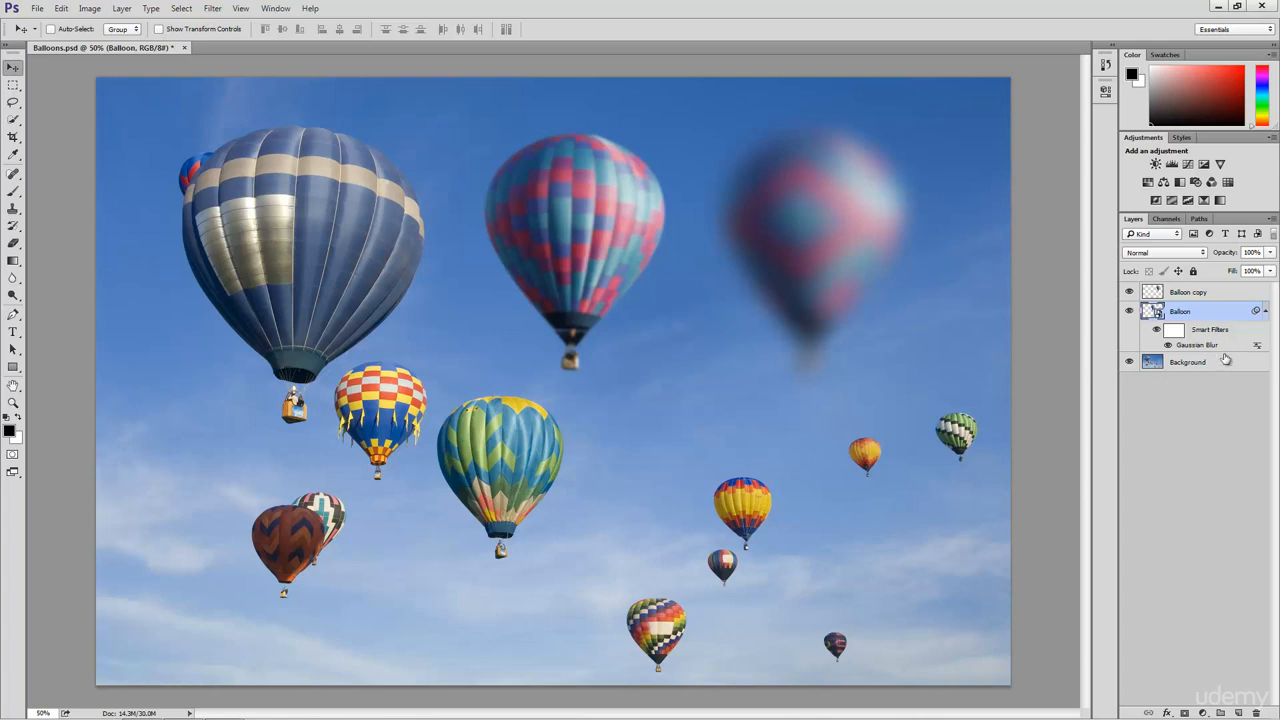
Target the Balloon layer's smart filter mask and set up a black brush with a size of 90 pixels.
{"action": "left_click", "coordinate": [1173, 333]}
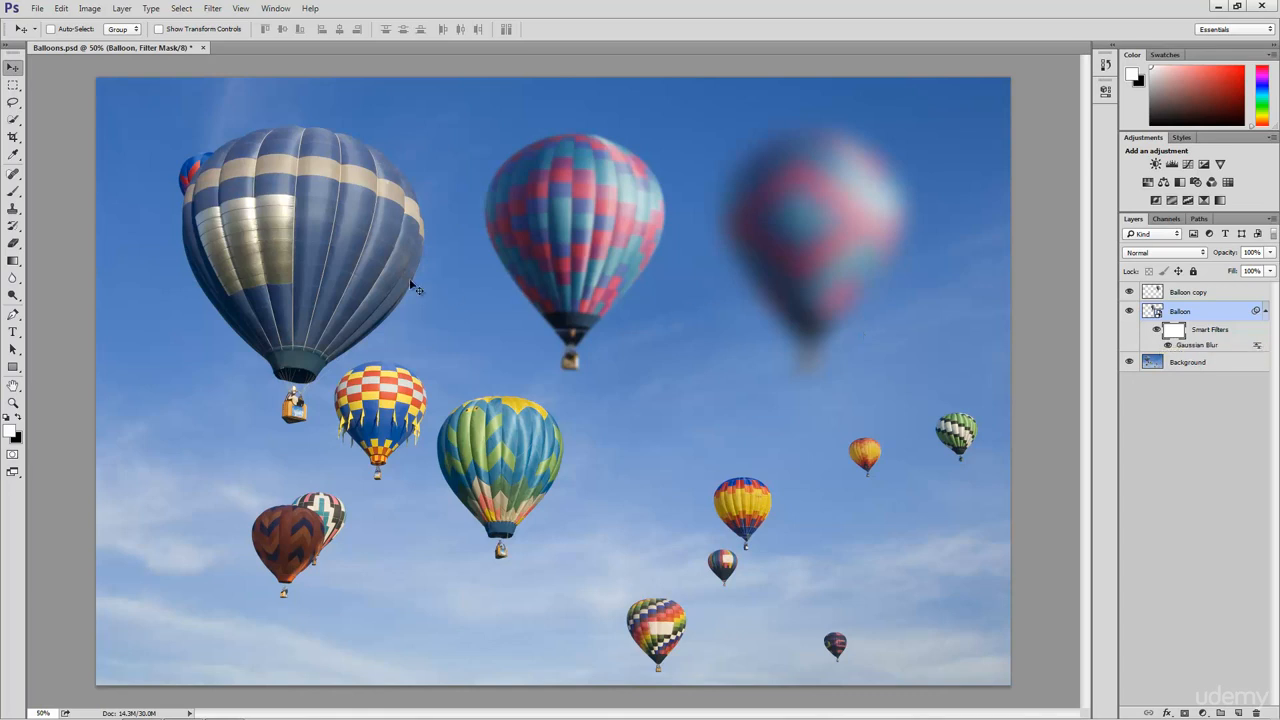
{"action": "left_click", "coordinate": [13, 190]}
{"action": "key", "text": "x"}
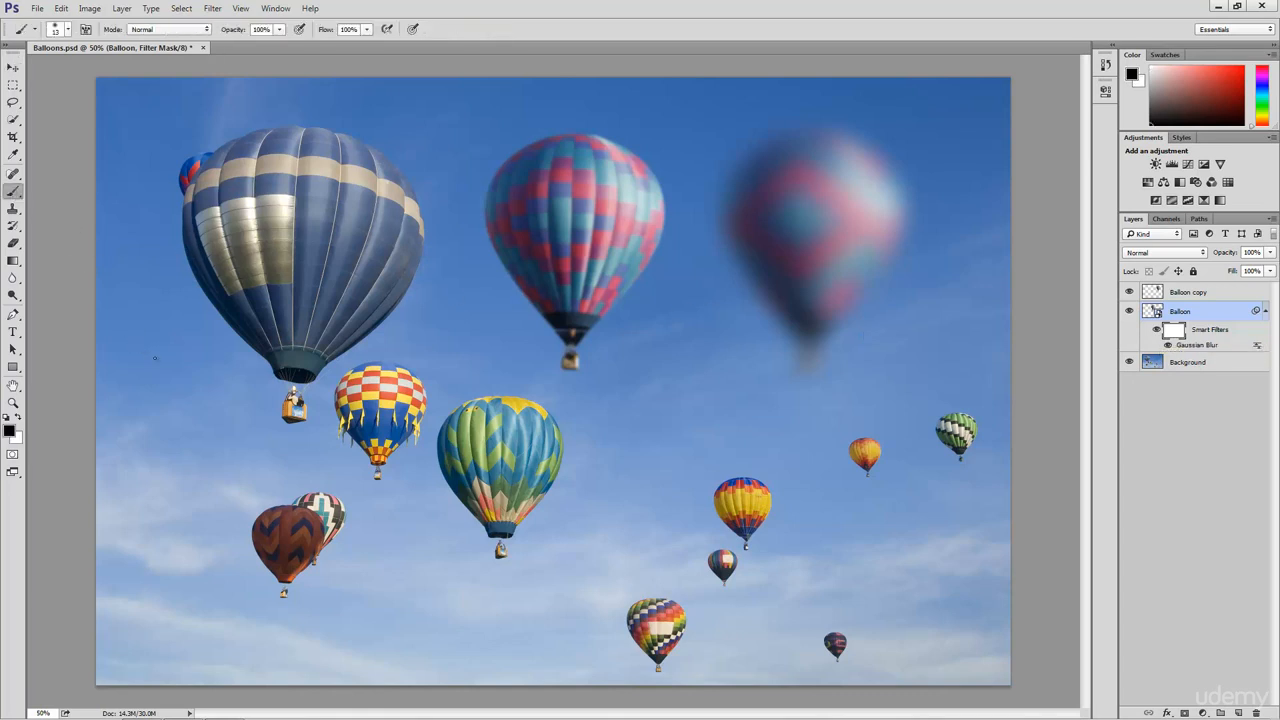
{"action": "key", "text": "bracketright"}
{"action": "key", "text": "bracketright"}
{"action": "key", "text": "bracketright"}
{"action": "key", "text": "bracketright"}
{"action": "key", "text": "bracketright"}
{"action": "key", "text": "bracketright"}
{"action": "key", "text": "bracketright"}
{"action": "key", "text": "bracketright"}
Delete the Gaussian Blur smart filter from the Balloon layer and delete the blurred Balloon copy layer.
{"action": "left_click_drag", "start_coordinate": [1208, 346], "coordinate": [1256, 712]}
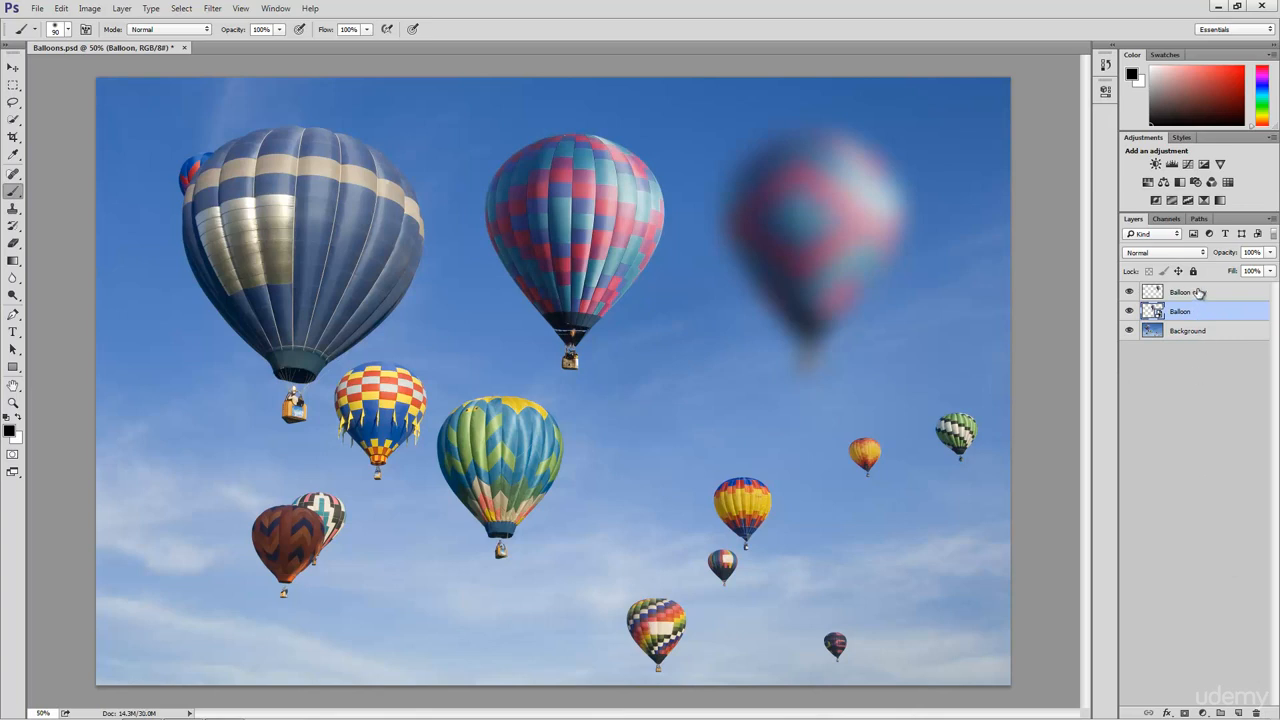
{"action": "left_click_drag", "start_coordinate": [1200, 292], "coordinate": [1256, 712]}
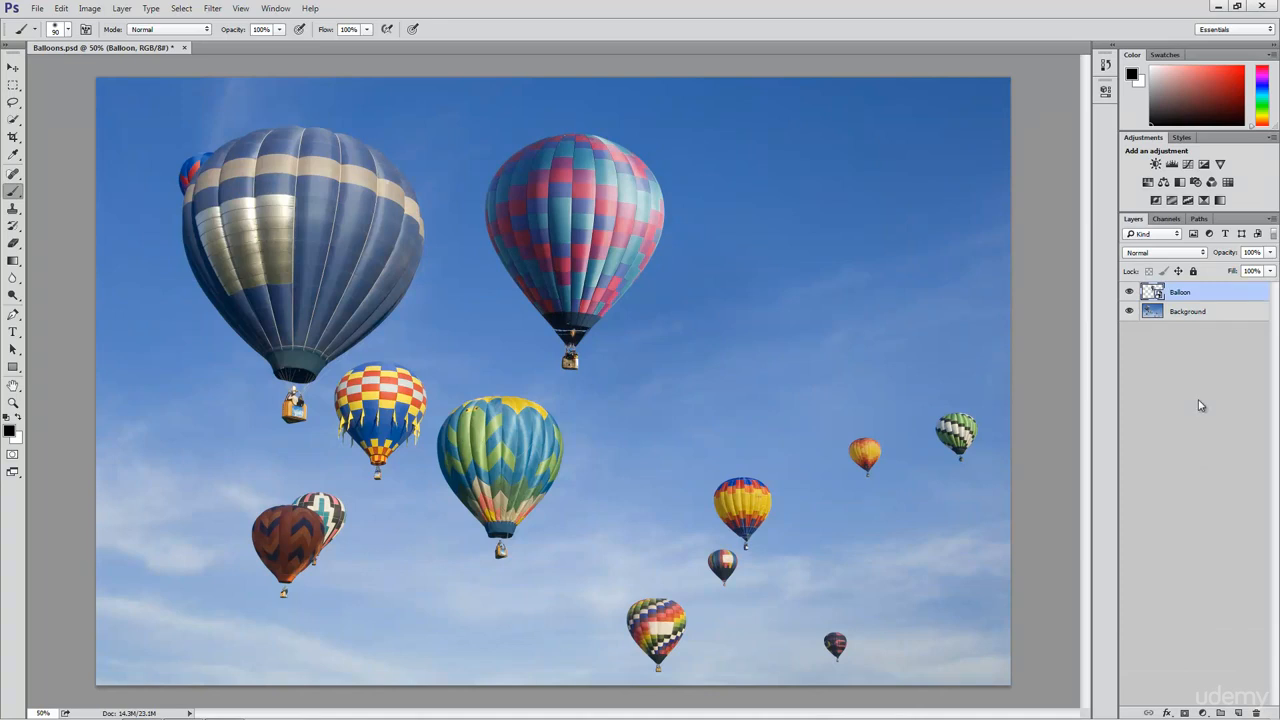
Duplicate the Balloon smart object twice and scale Balloon copy 2, in the middle of the sky, to less than half size.
{"action": "key", "text": "v"}
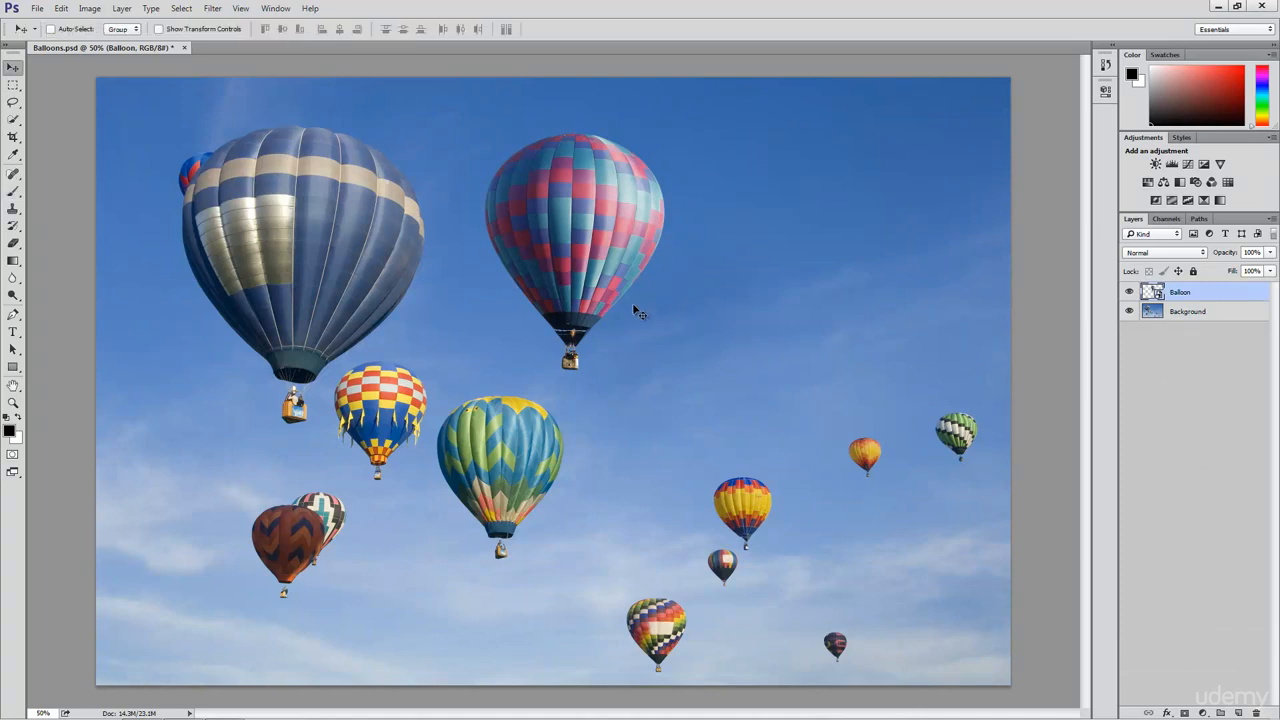
{"action": "left_click_drag", "start_coordinate": [588, 276], "coordinate": [724, 423]}
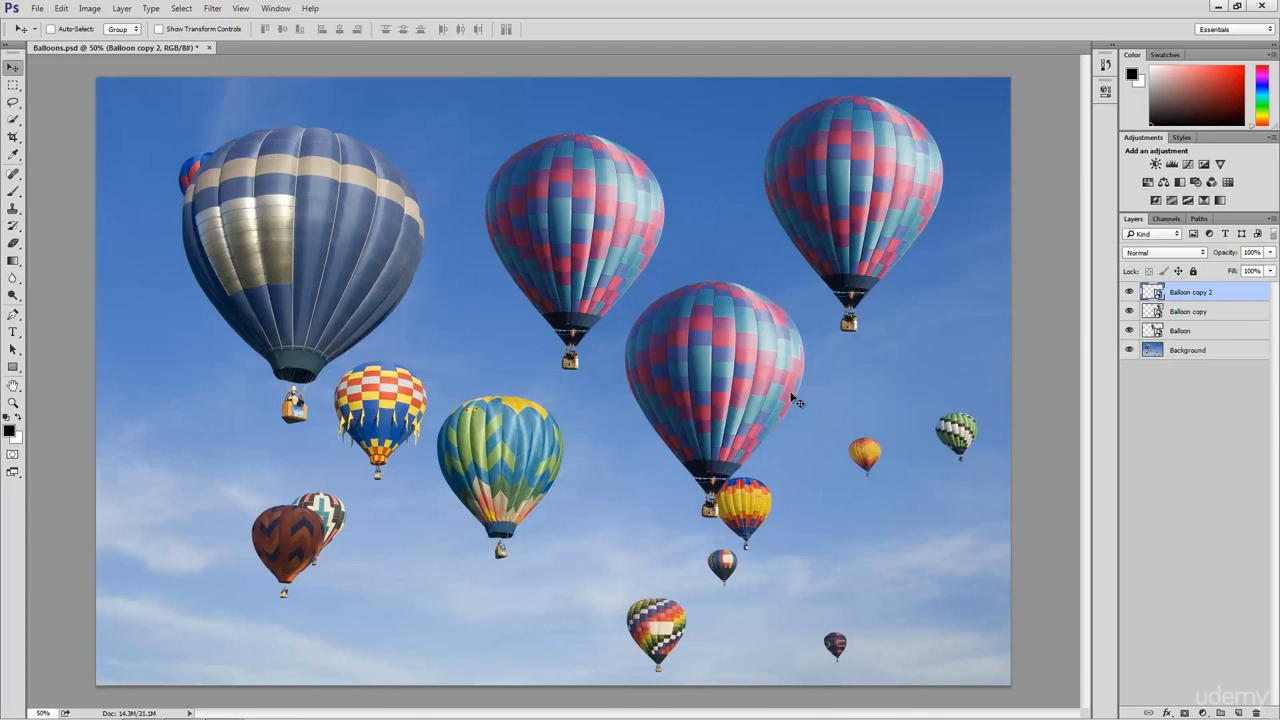
{"action": "key", "text": "ctrl+t"}
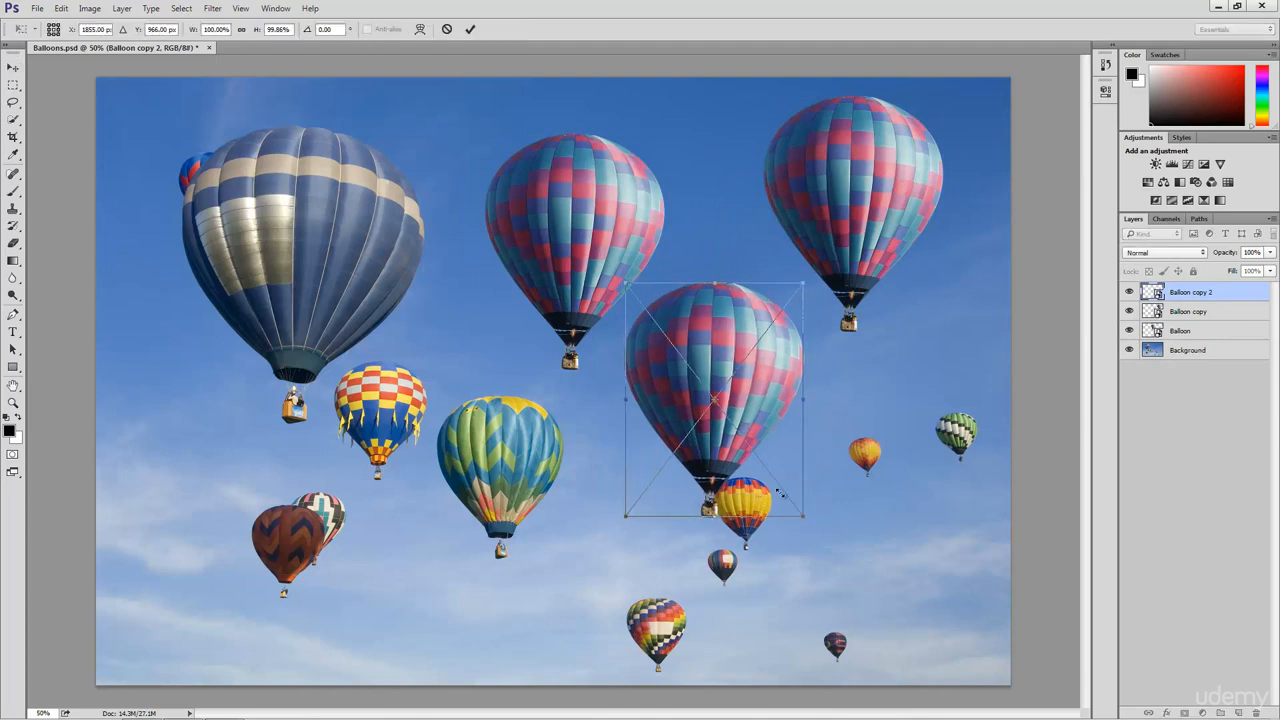
{"action": "left_click_drag", "start_coordinate": [805, 518], "coordinate": [752, 448]}
{"action": "key", "text": "Return"}
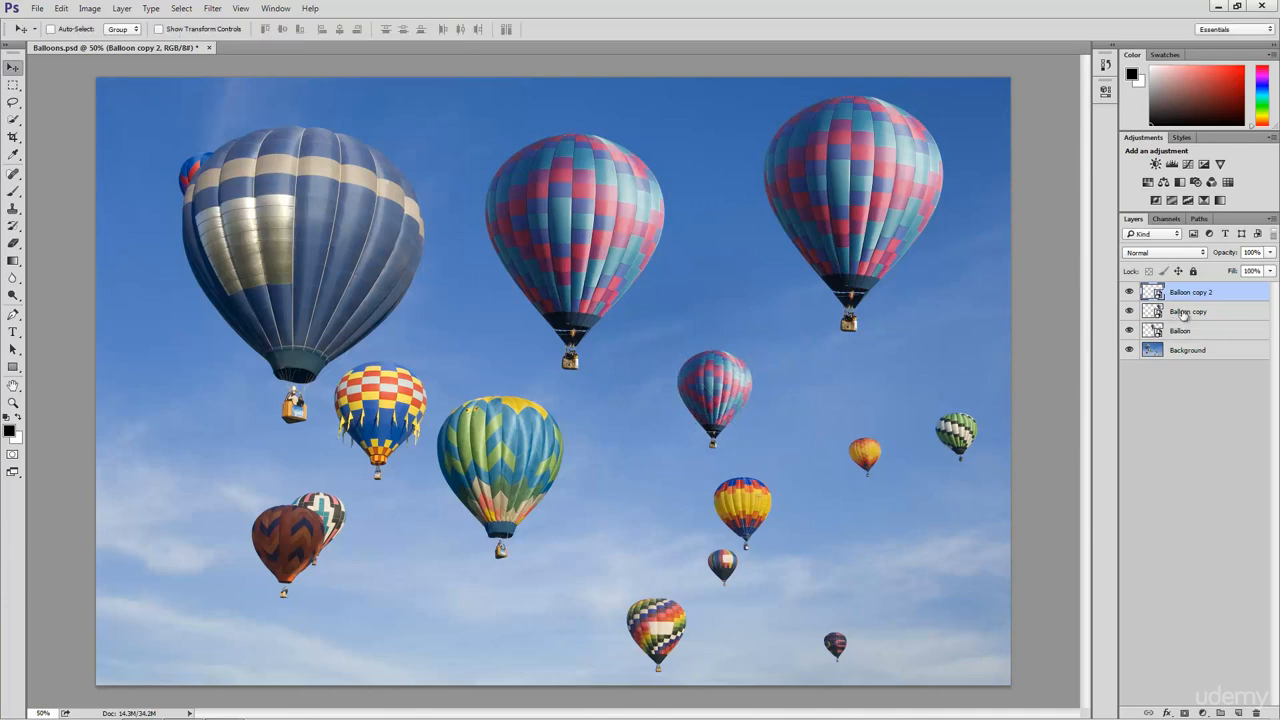
Scale the Balloon copy smart object down moderately and move it slightly lower and to the left.
{"action": "left_click", "coordinate": [1180, 312]}
{"action": "key", "text": "ctrl+t"}
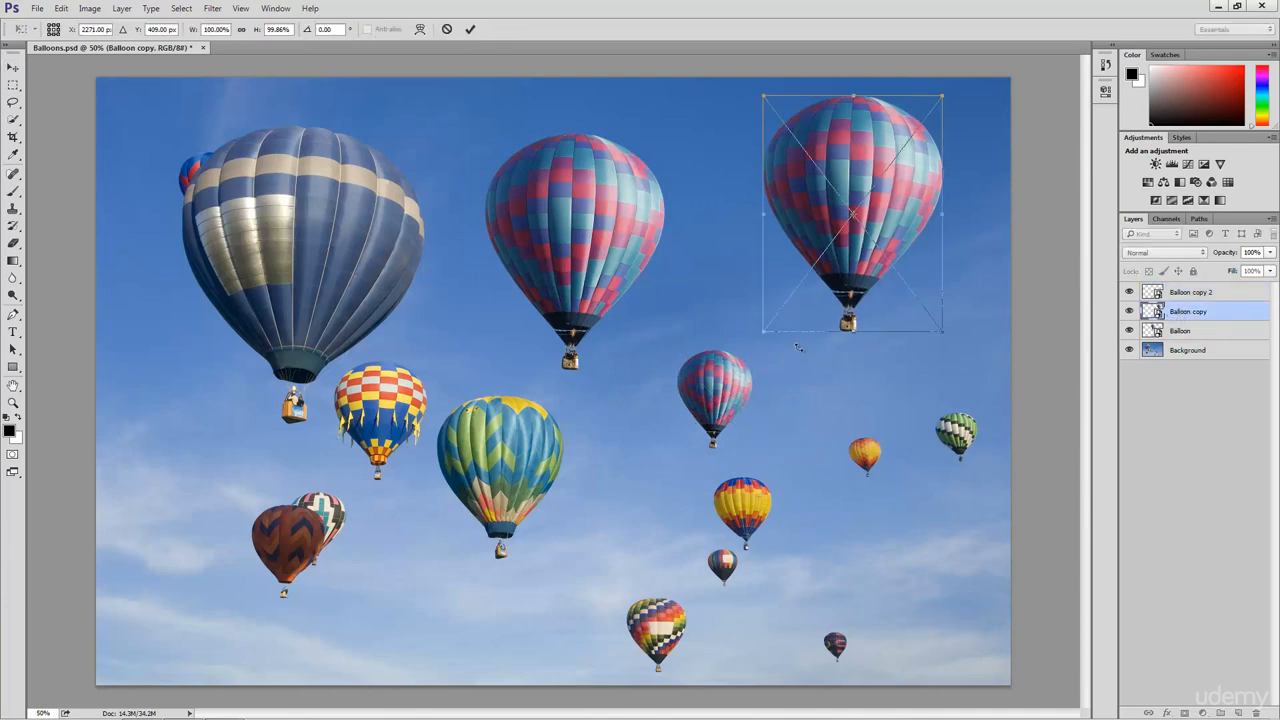
{"action": "left_click_drag", "start_coordinate": [763, 330], "coordinate": [791, 282]}
{"action": "key", "text": "Return"}
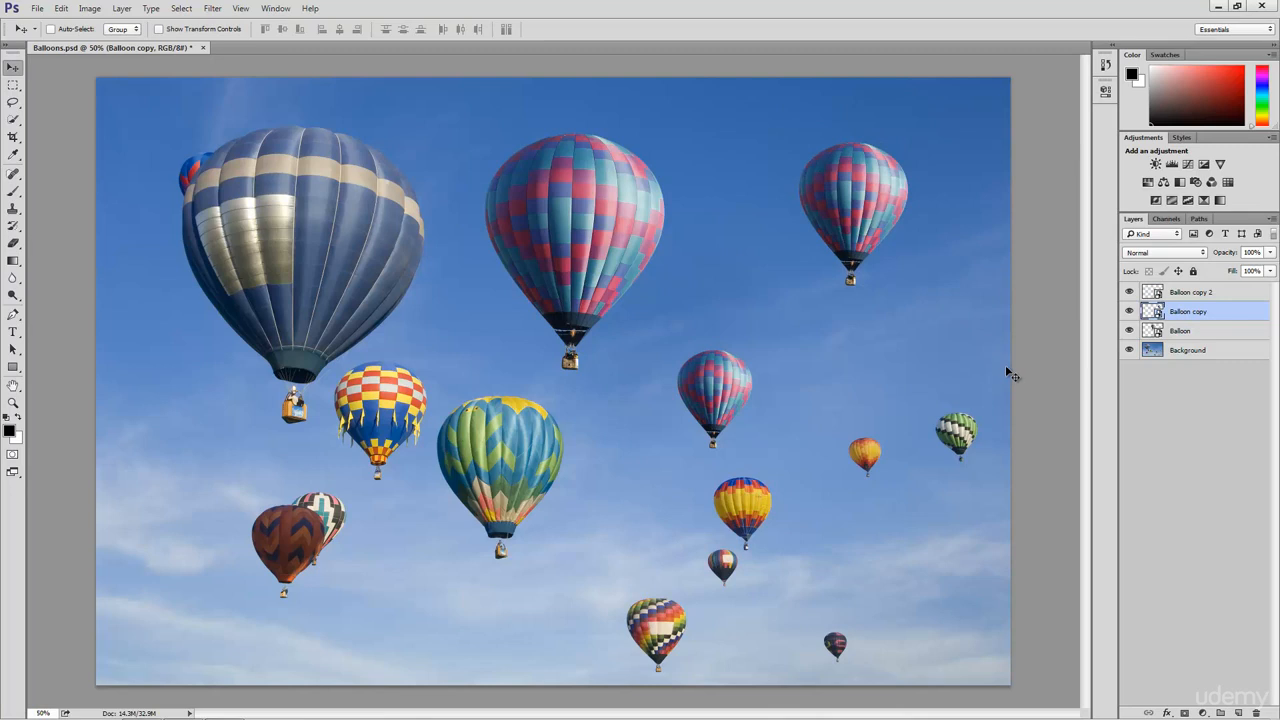
{"action": "left_click_drag", "start_coordinate": [898, 267], "coordinate": [880, 299]}
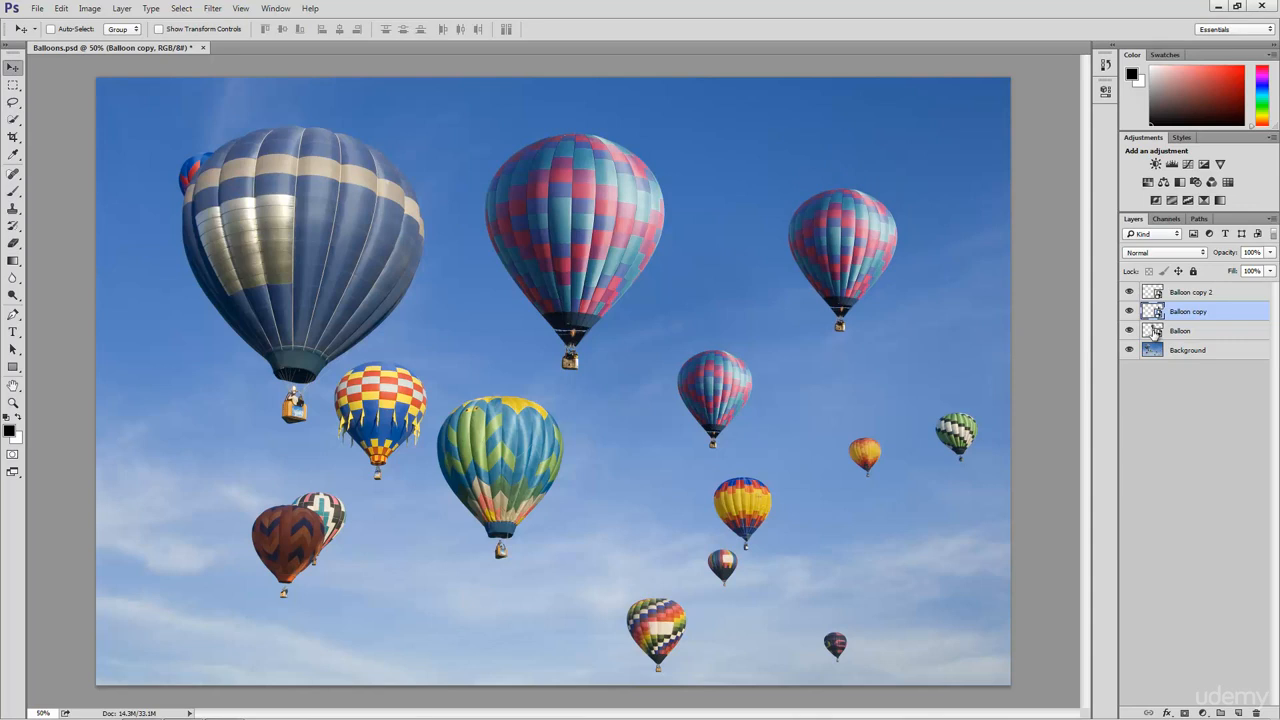
Open the contents of the Balloon smart object and add a new empty layer above the balloon.
{"action": "double_click", "coordinate": [1156, 332]}
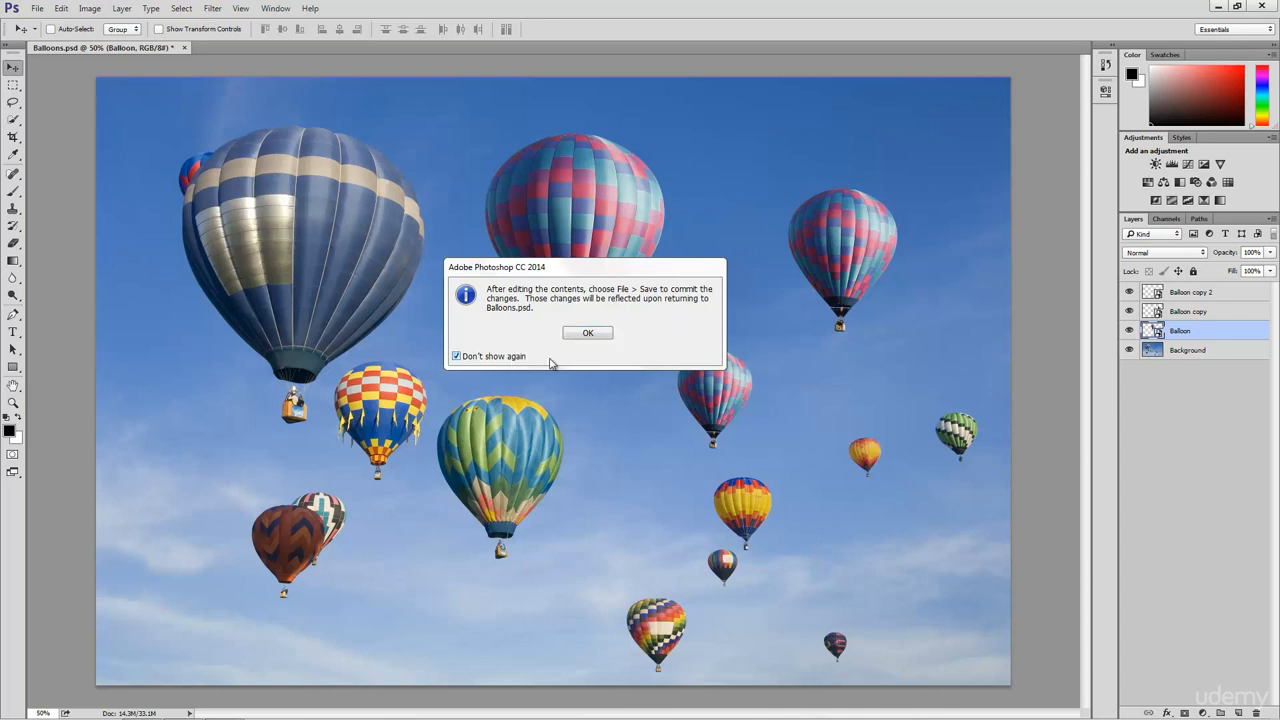
{"action": "left_click", "coordinate": [604, 336]}
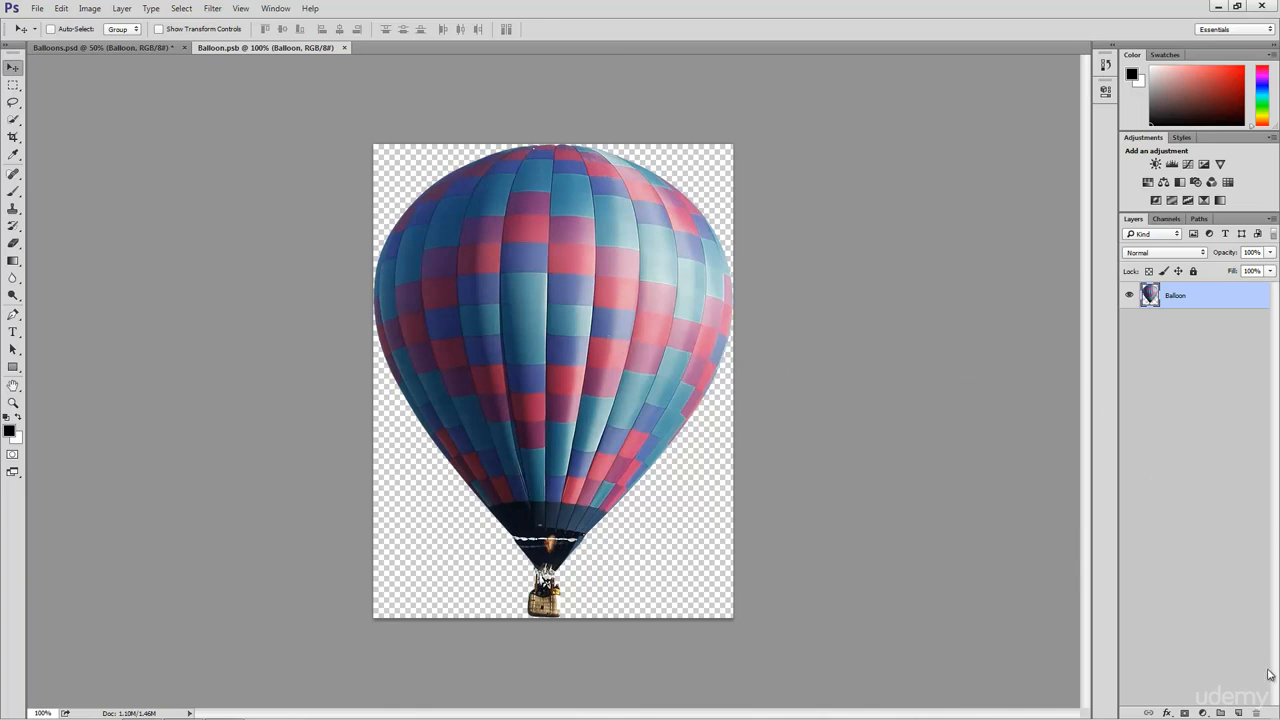
{"action": "left_click", "coordinate": [1239, 713]}
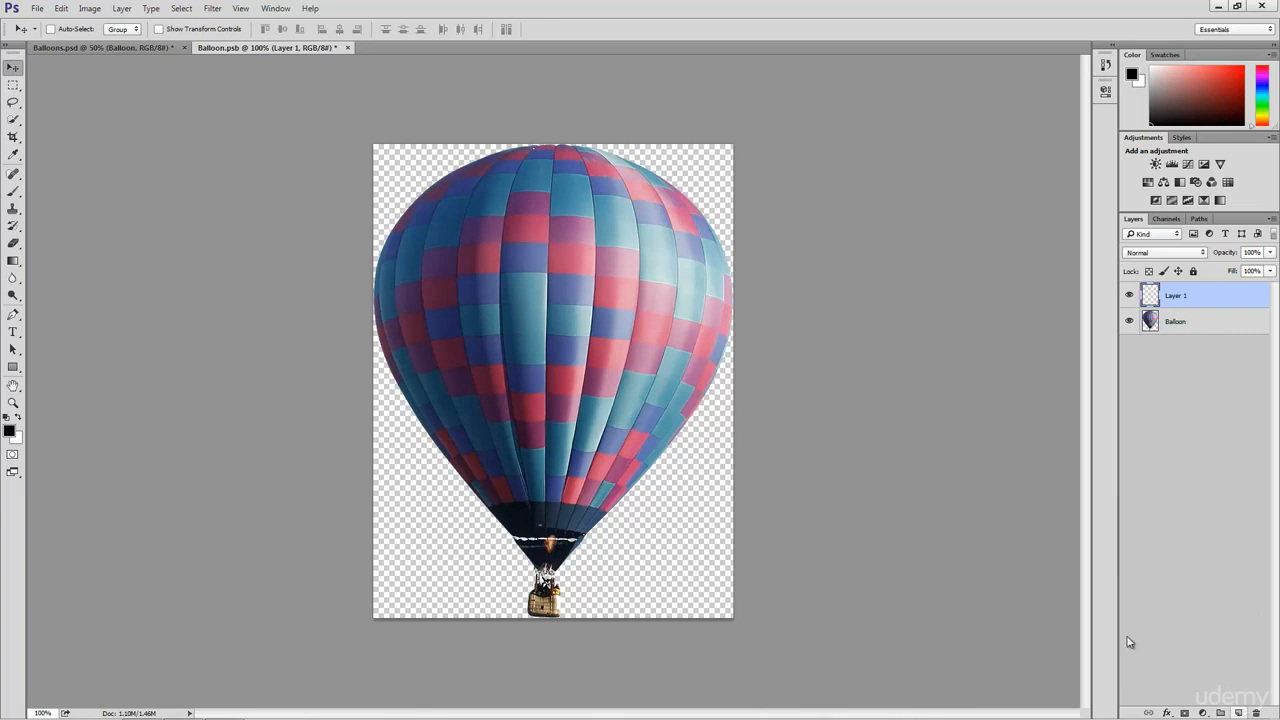
Paint a black question mark across the balloon with a 45-pixel brush on the new layer, and save and close the contents document.
{"action": "left_click", "coordinate": [13, 190]}
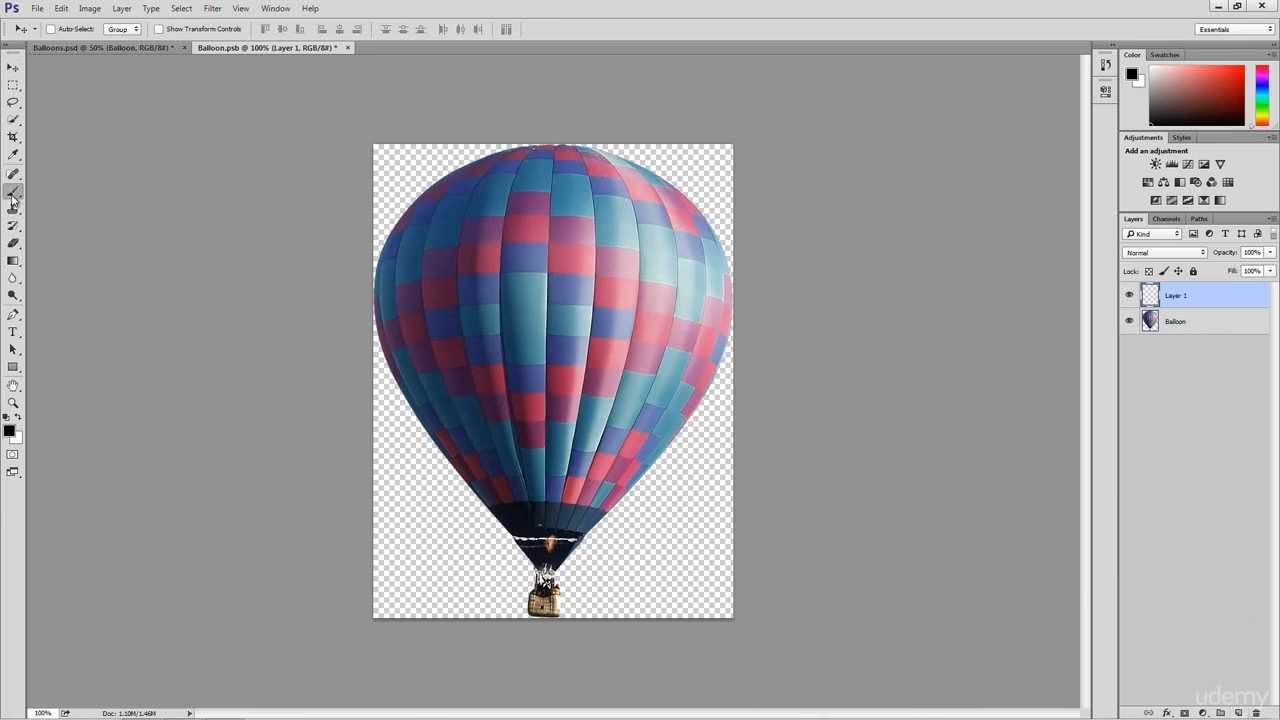
{"action": "key", "text": "bracketleft"}
{"action": "key", "text": "bracketleft"}
{"action": "key", "text": "bracketleft"}
{"action": "key", "text": "bracketleft"}
{"action": "key", "text": "bracketleft"}
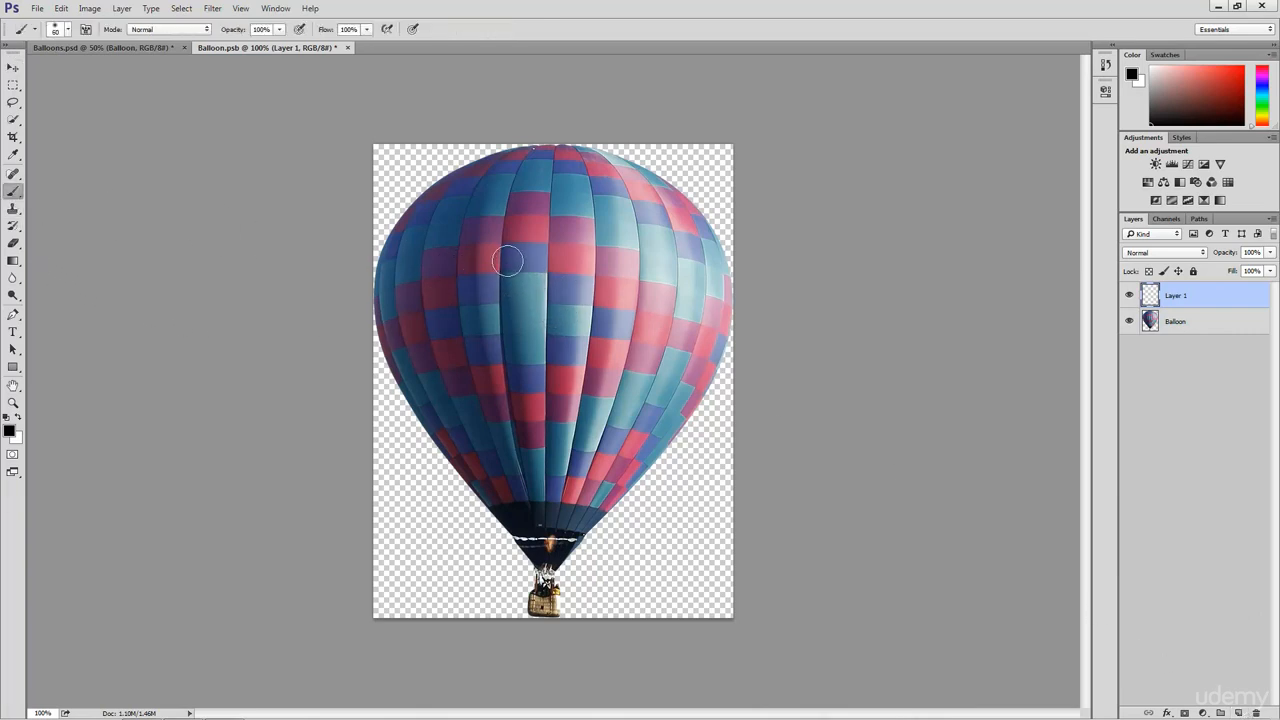
{"action": "left_click_drag", "start_coordinate": [500, 253], "coordinate": [512, 239]}
{"action": "mouse_move", "coordinate": [591, 232]}
{"action": "left_mouse_down"}
{"action": "mouse_move", "coordinate": [621, 281]}
{"action": "mouse_move", "coordinate": [577, 316]}
{"action": "mouse_move", "coordinate": [551, 315]}
{"action": "mouse_move", "coordinate": [552, 371]}
{"action": "left_mouse_up"}
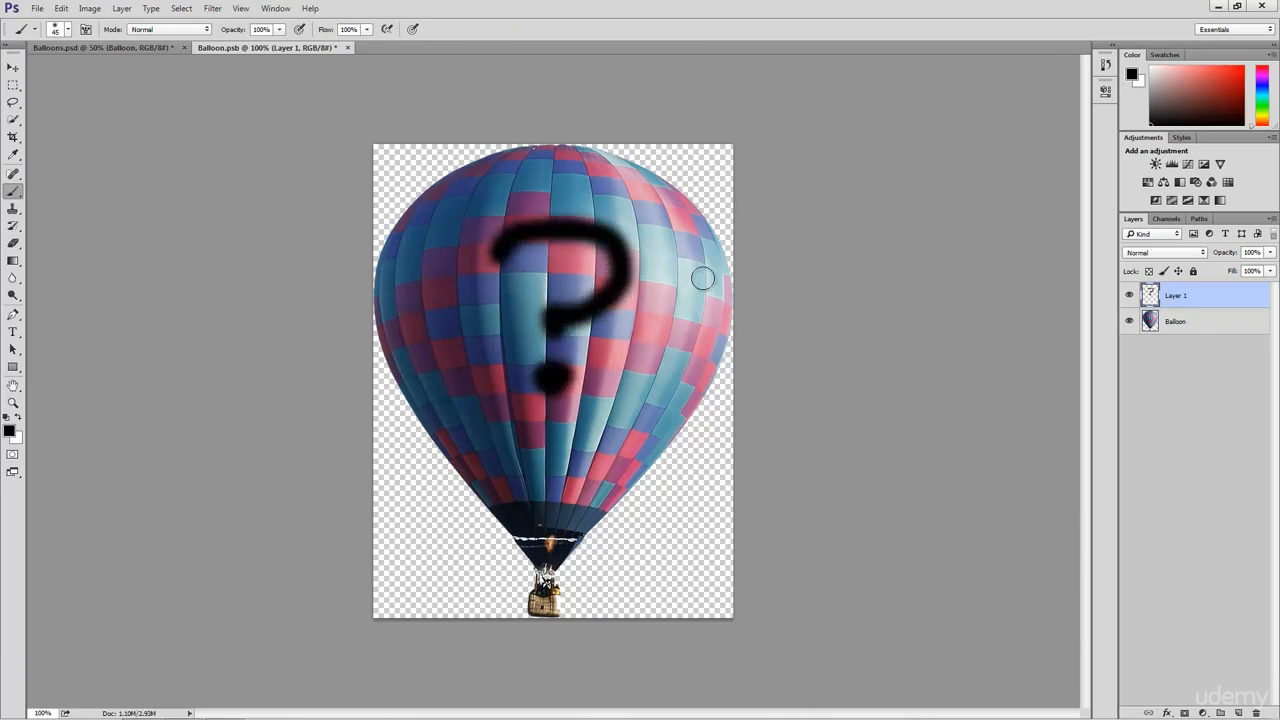
{"action": "key", "text": "ctrl+s"}
{"action": "key", "text": "ctrl+w"}
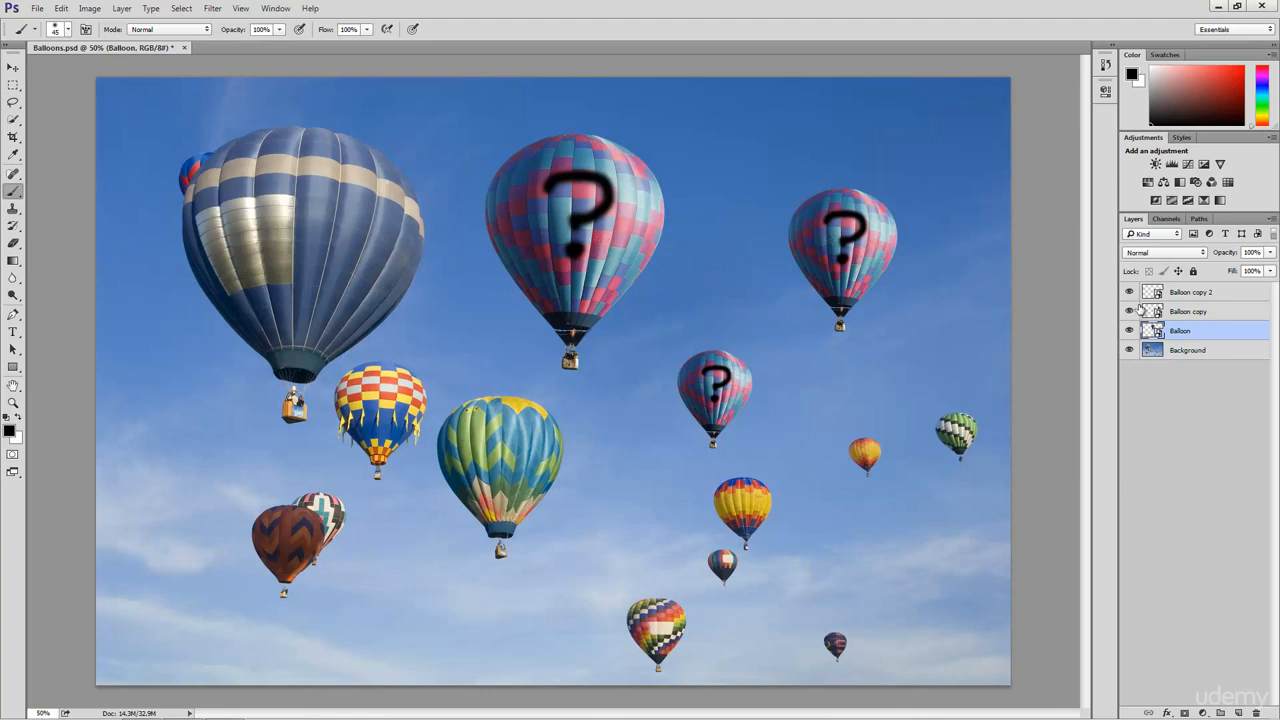
{"action": "left_click", "coordinate": [1192, 314]}
{"action": "left_click", "coordinate": [1197, 337]}
{"action": "left_click", "coordinate": [1207, 314]}
{"action": "left_click", "coordinate": [1207, 292]}
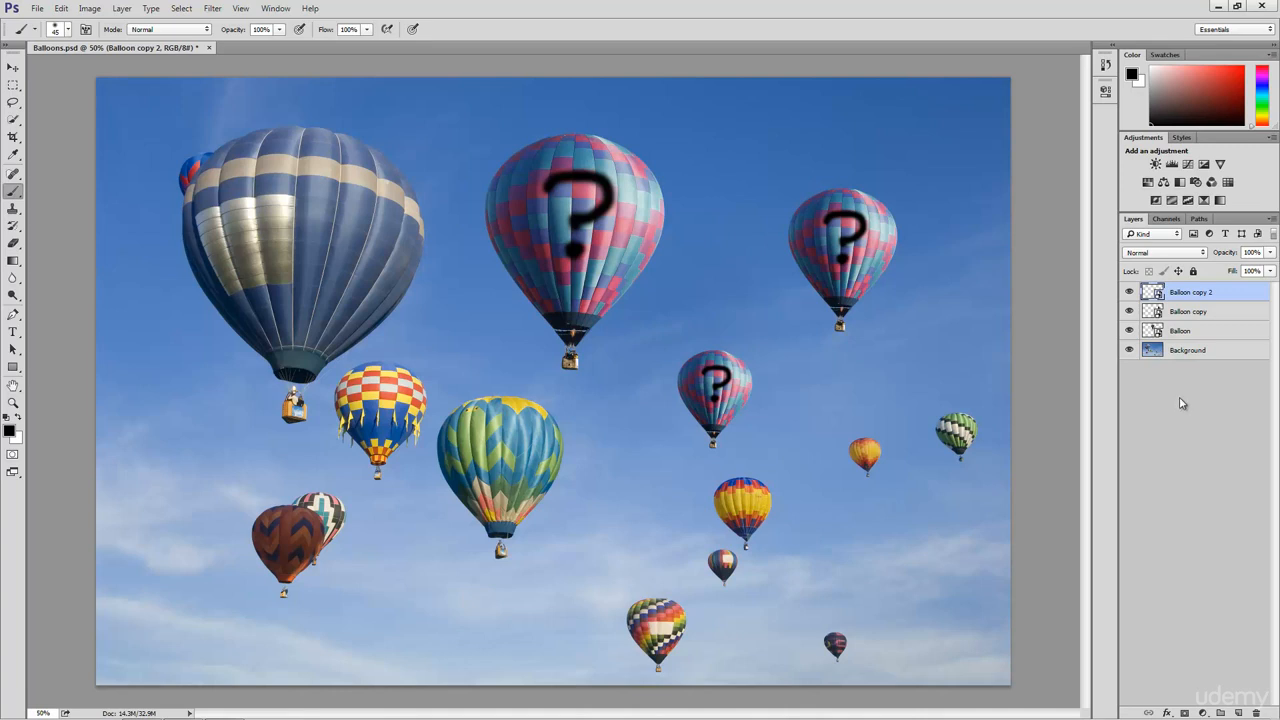
Reopen the Balloon smart object's contents, delete the question mark layer, and save and close the document.
{"action": "double_click", "coordinate": [1155, 333]}
{"action": "left_click_drag", "start_coordinate": [1198, 300], "coordinate": [1256, 712]}
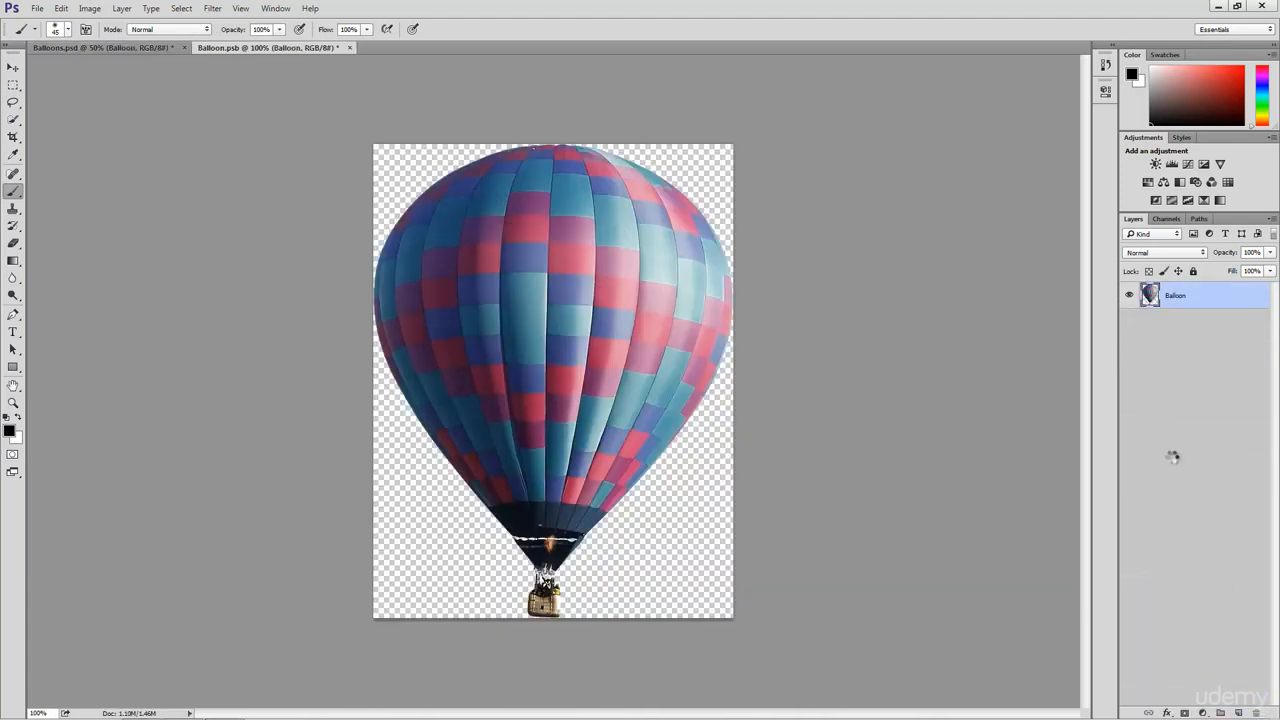
{"action": "key", "text": "ctrl+w"}
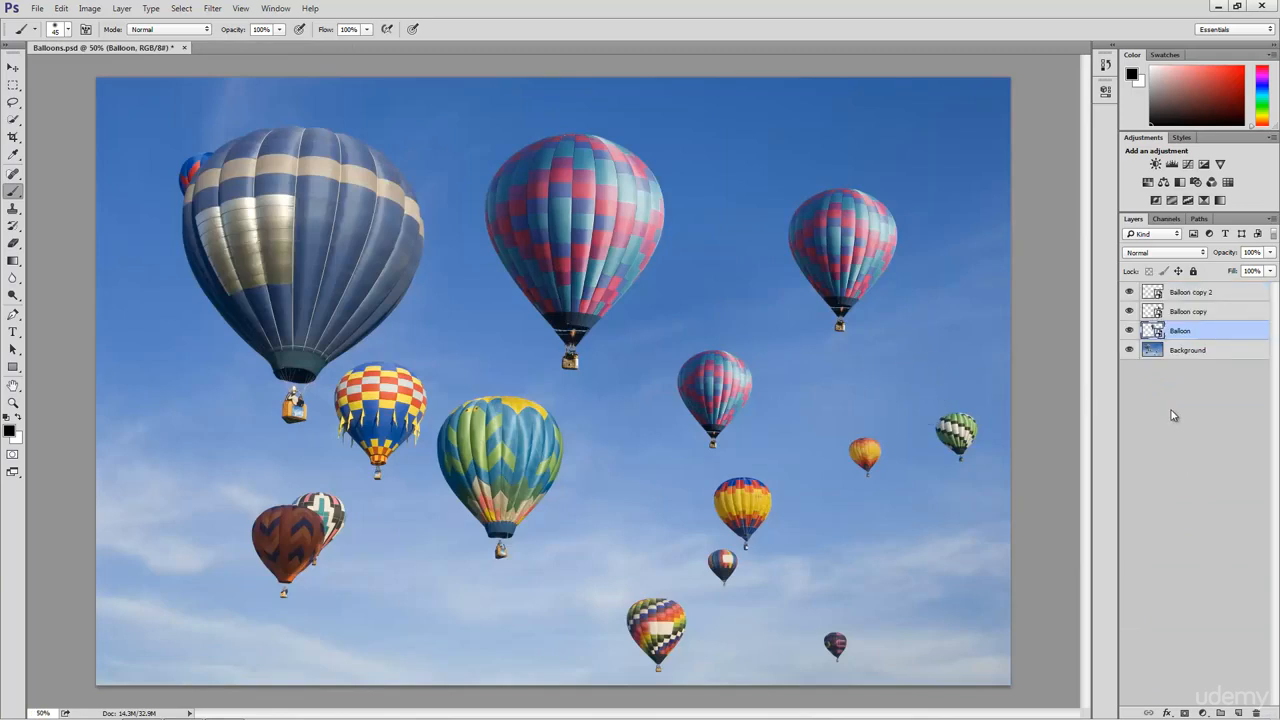
{"action": "key", "text": "v"}
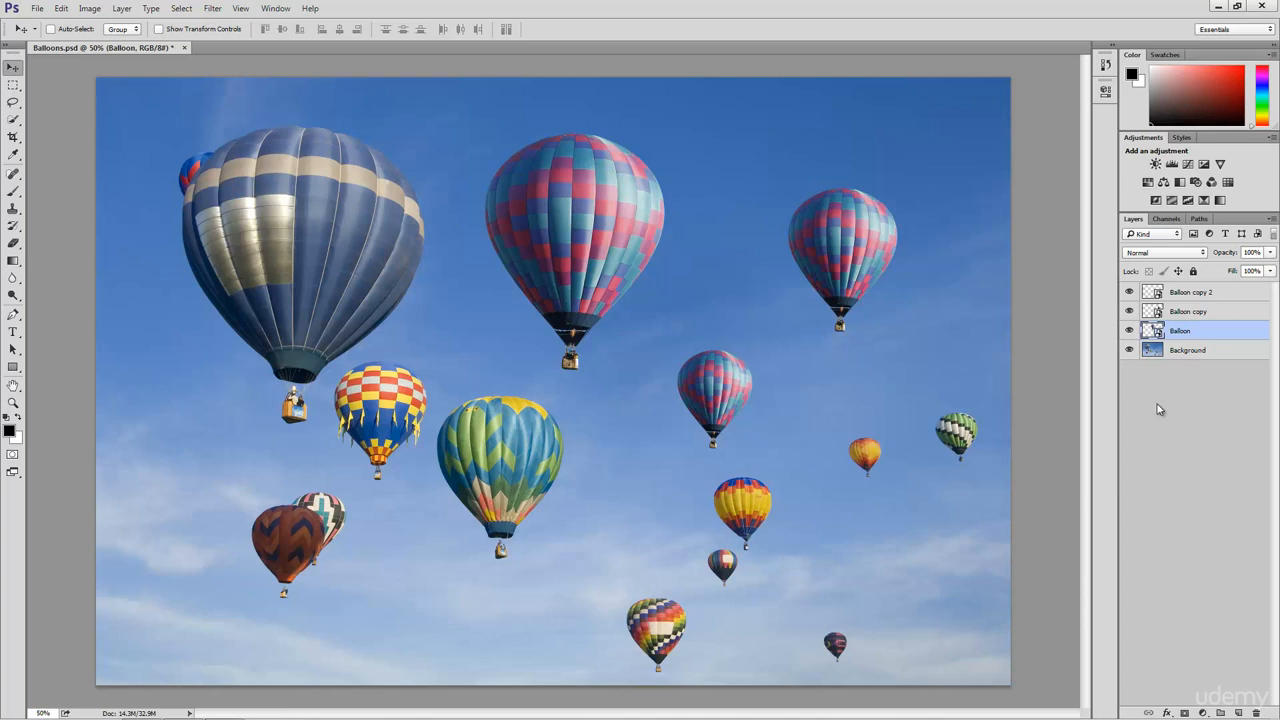
Examine the image's Red, Green and Blue channels in isolation and in pairs, and restore the full RGB composite view.
{"action": "left_click", "coordinate": [1164, 219]}
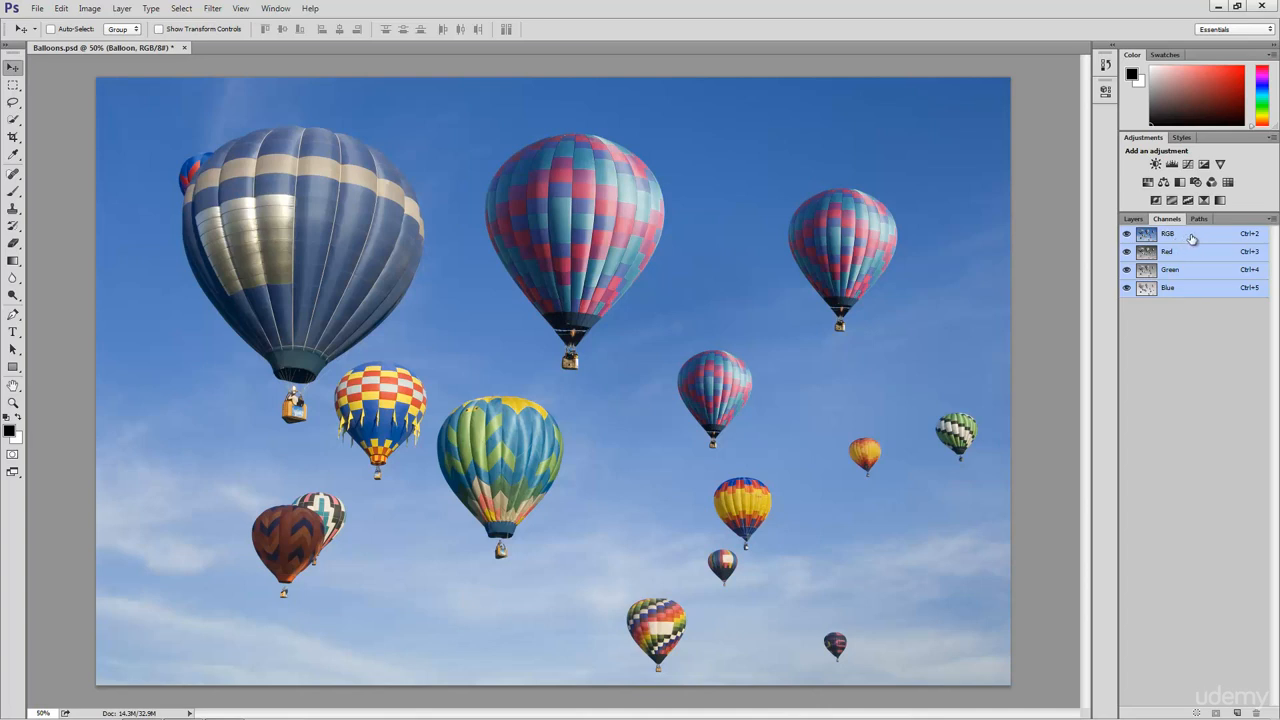
{"action": "left_click", "coordinate": [1127, 252]}
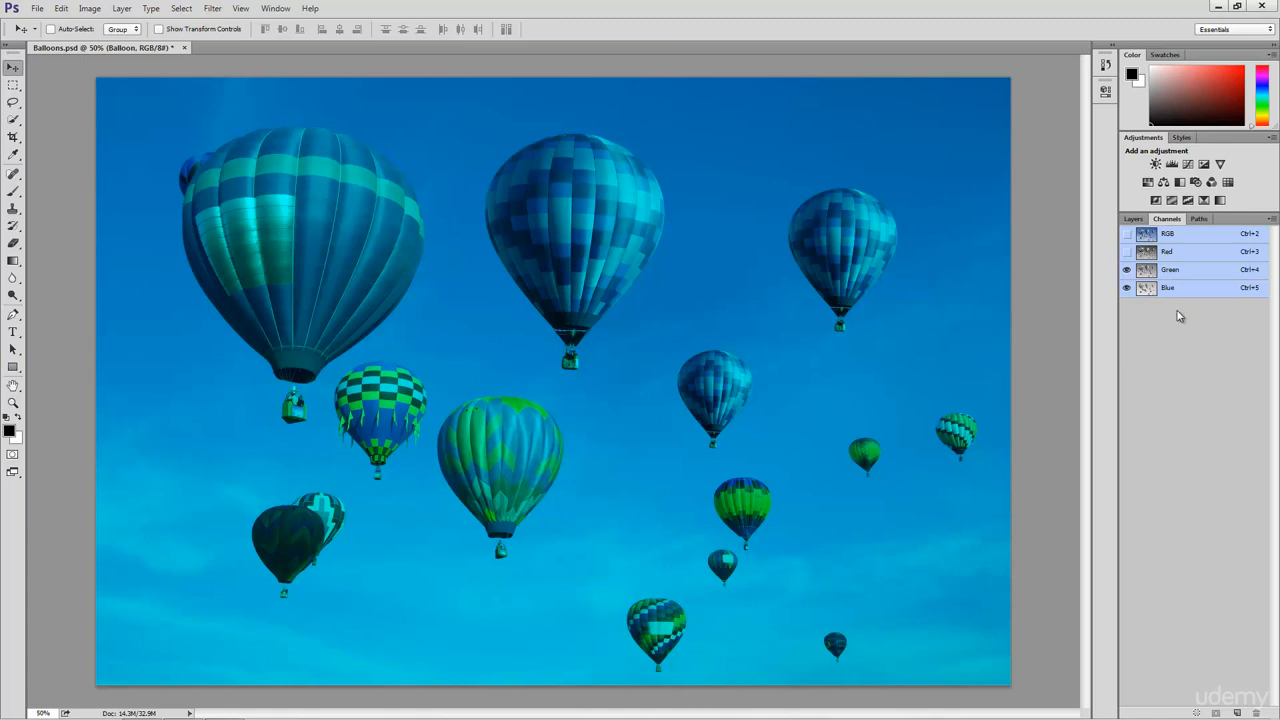
{"action": "left_click", "coordinate": [1127, 269]}
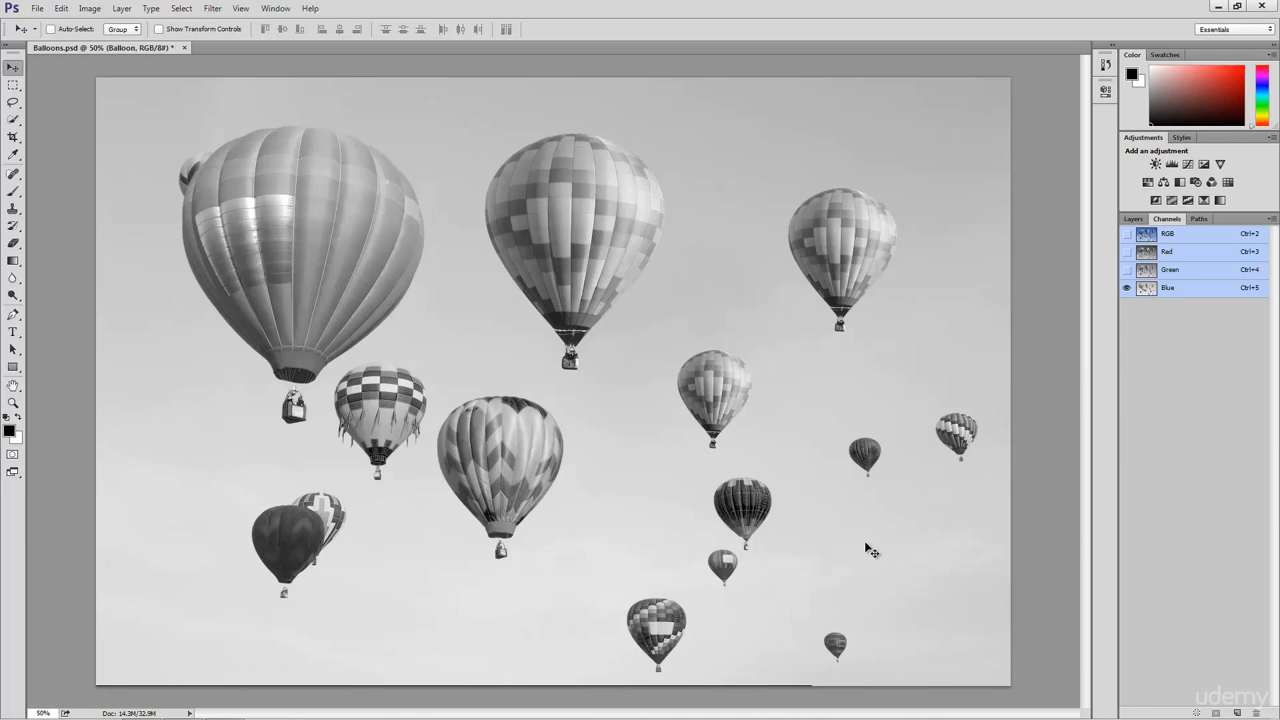
{"action": "left_click", "coordinate": [1127, 270]}
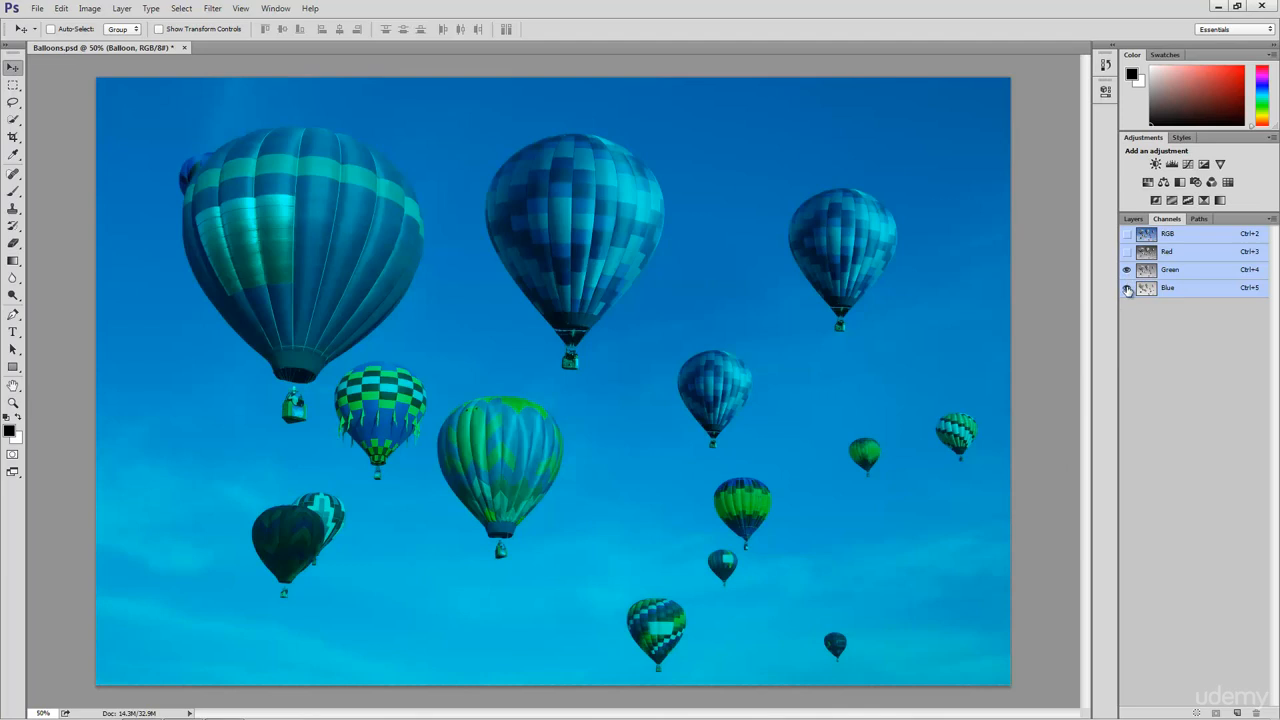
{"action": "left_click", "coordinate": [1127, 288]}
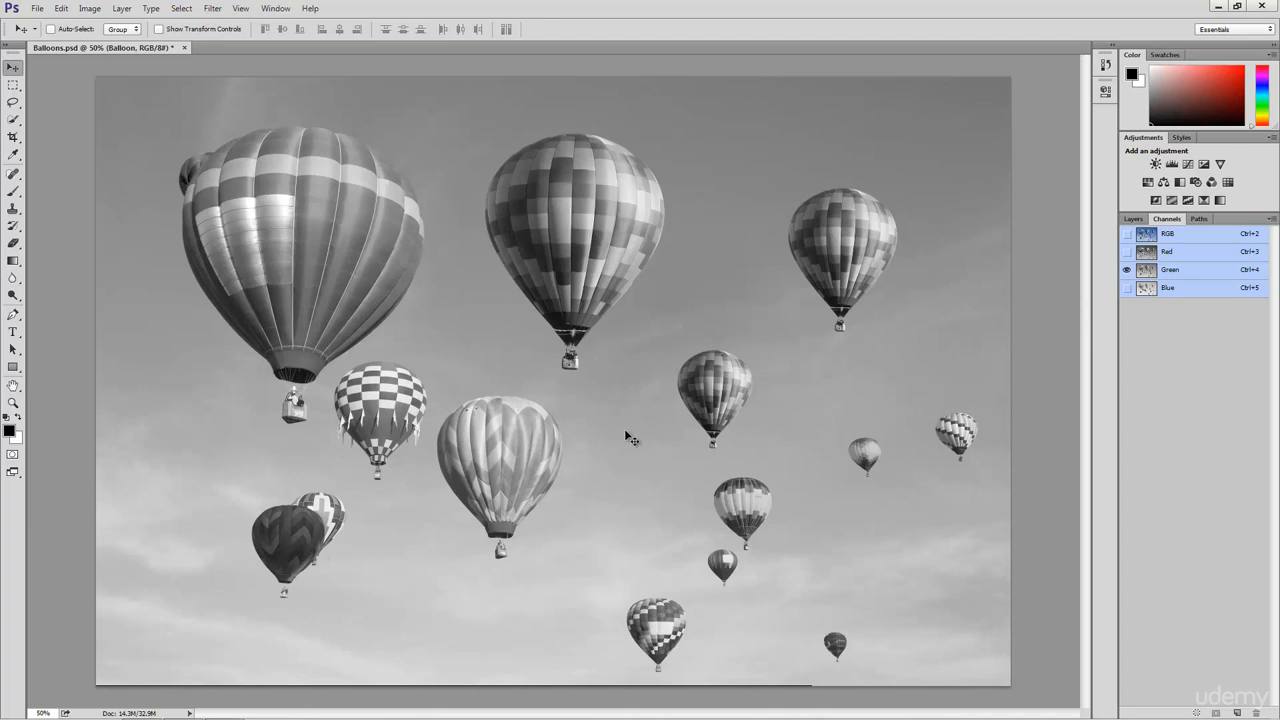
{"action": "left_click", "coordinate": [1127, 252]}
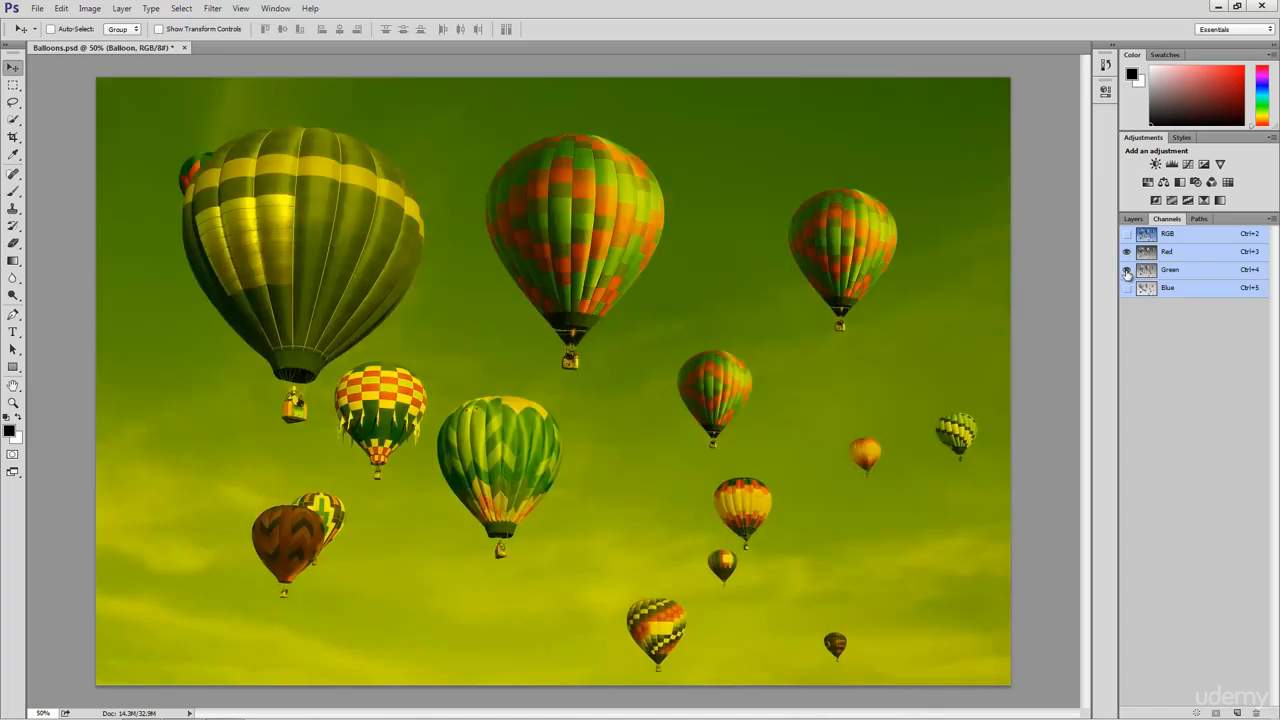
{"action": "left_click", "coordinate": [1127, 270]}
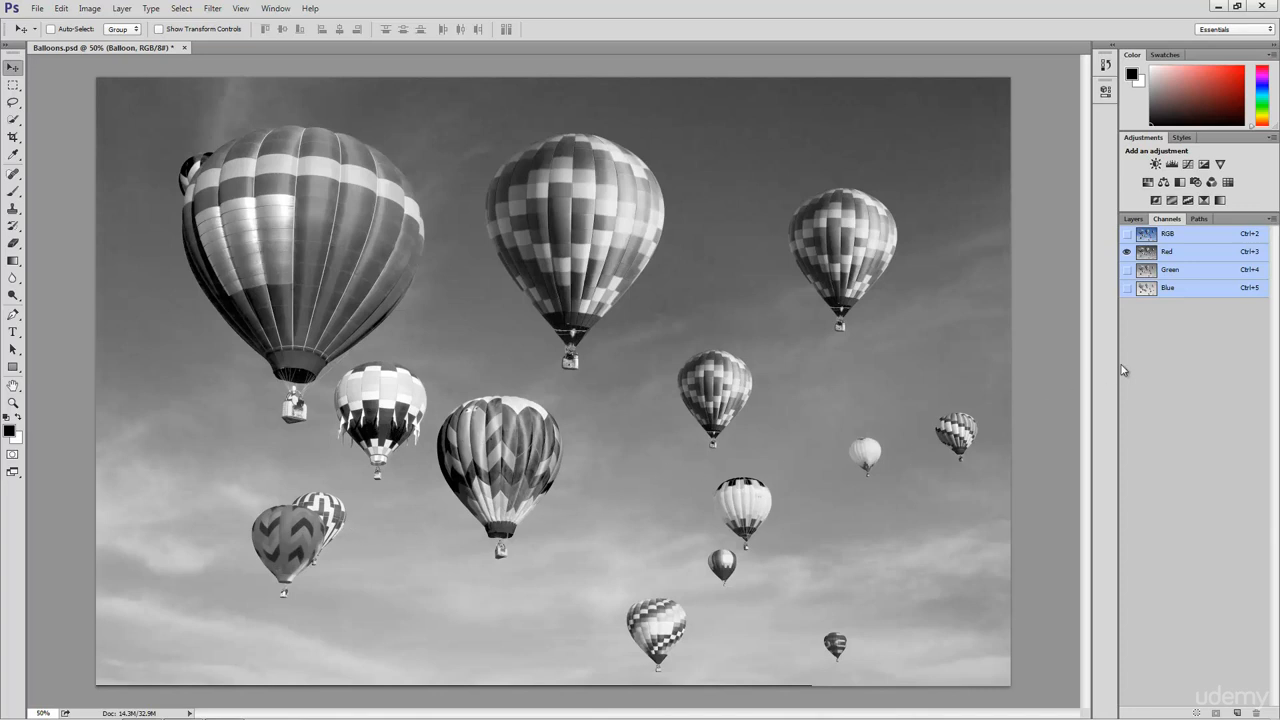
{"action": "left_click", "coordinate": [1127, 234]}
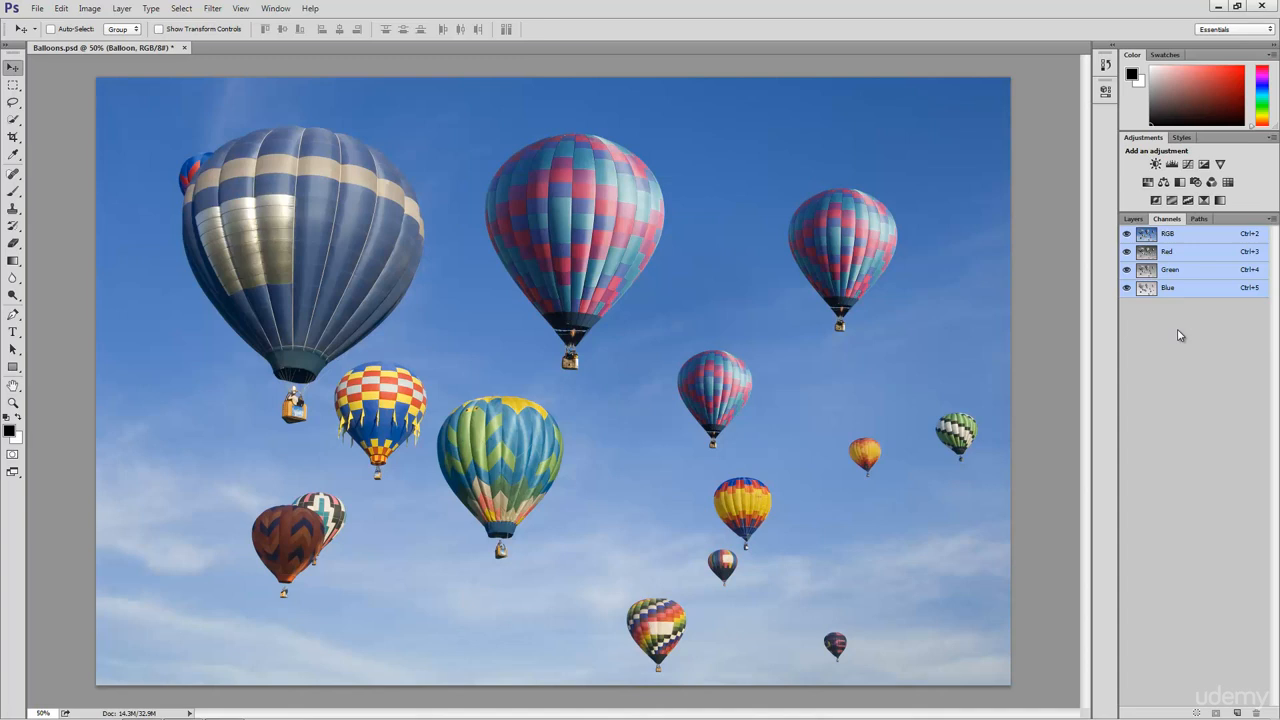
Add a layer mask to the Balloon layer and hide the balloon's right side with a 45-pixel black brush on the mask.
{"action": "left_click", "coordinate": [1135, 219]}
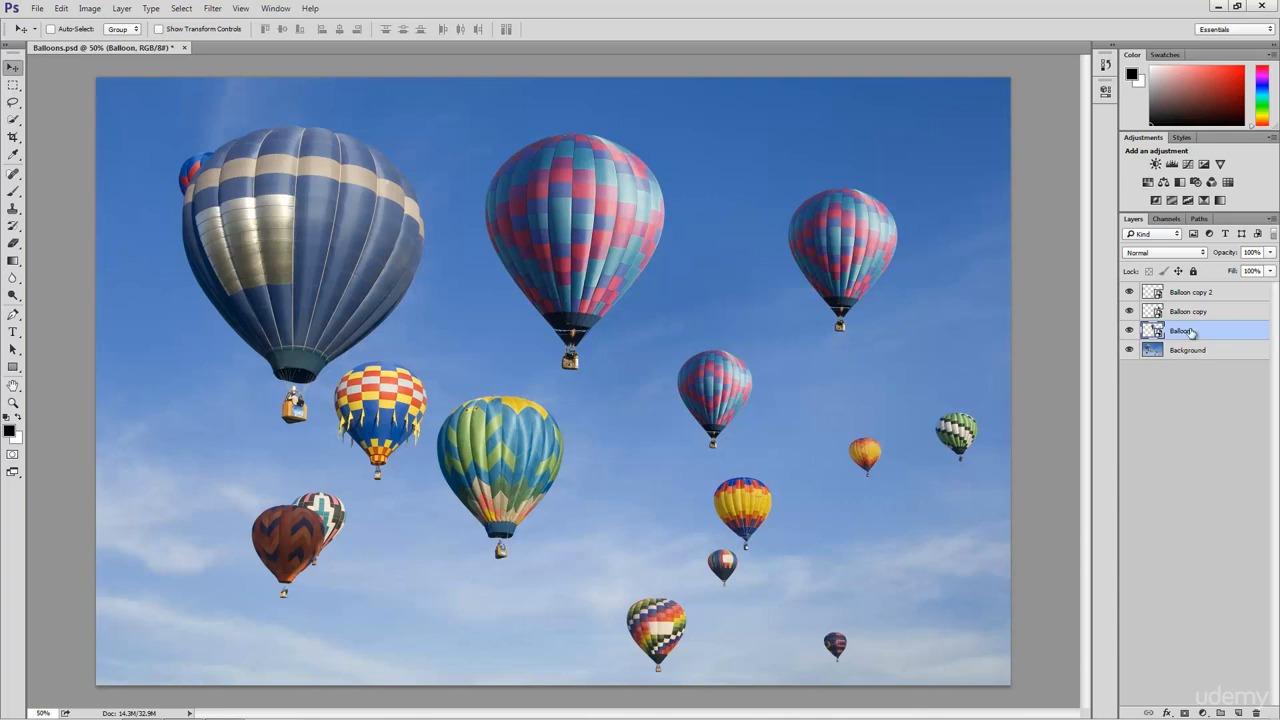
{"action": "left_click", "coordinate": [1184, 713]}
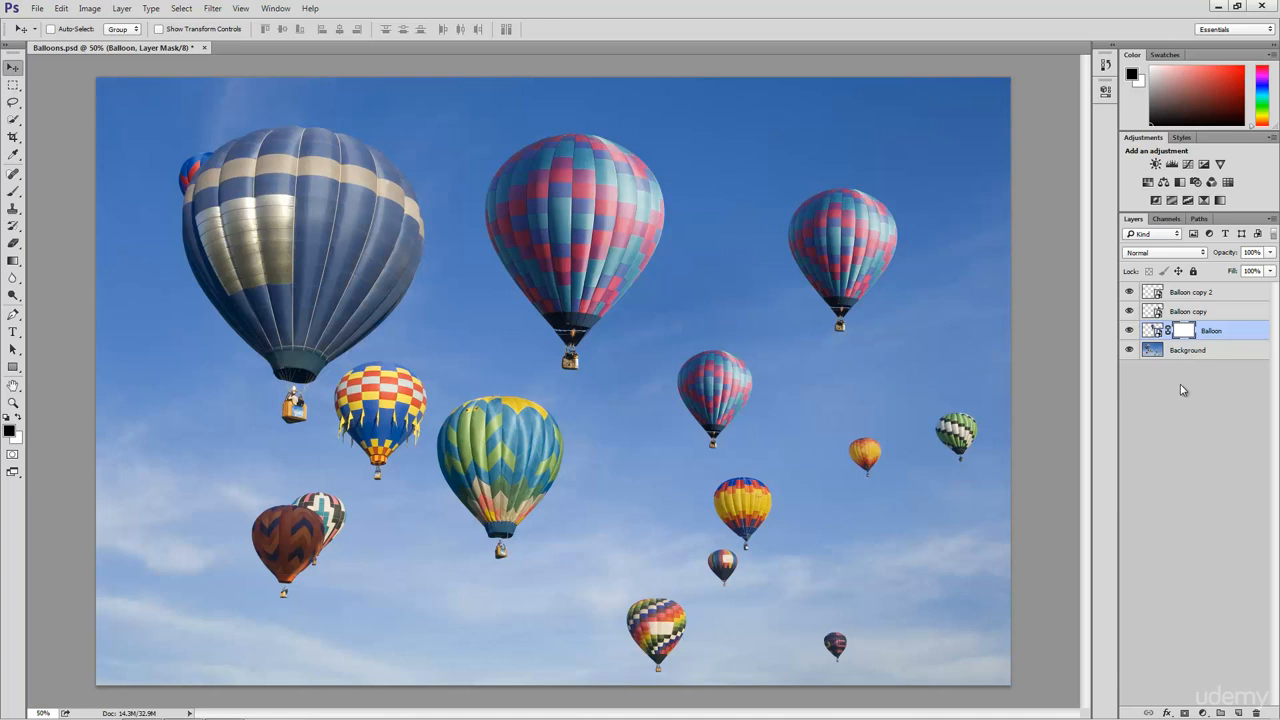
{"action": "key", "text": "b"}
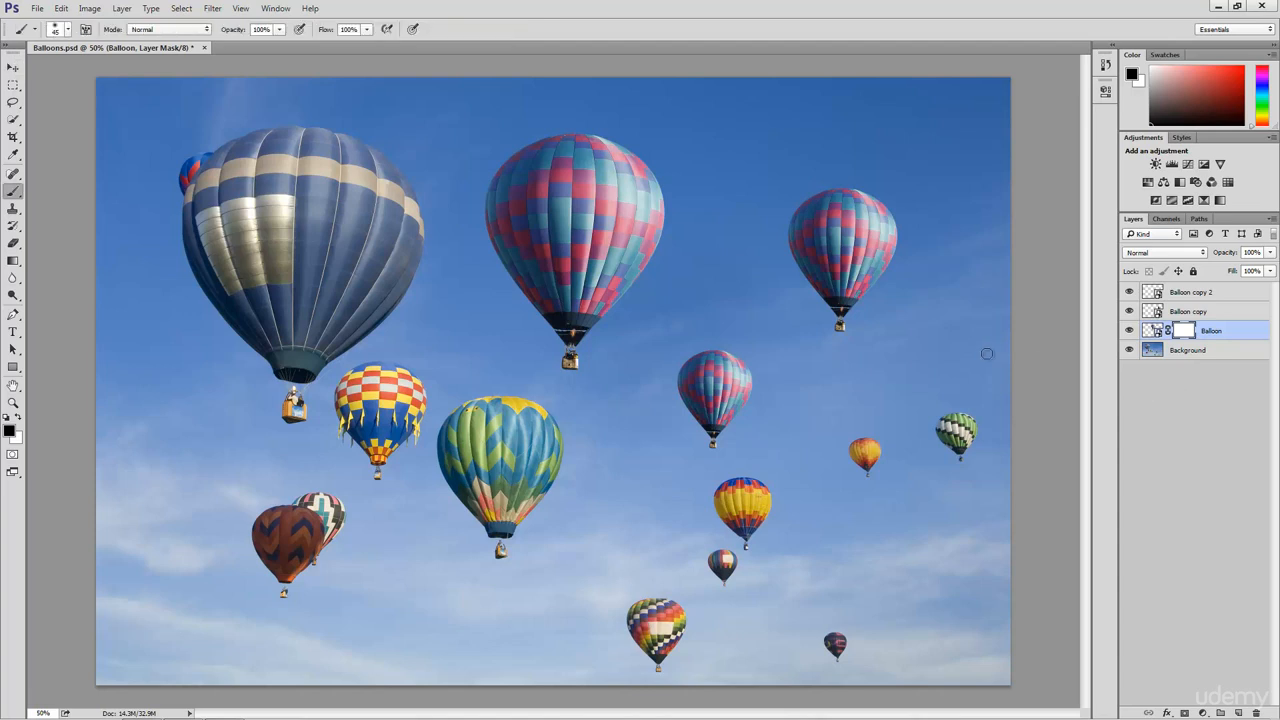
{"action": "mouse_move", "coordinate": [633, 295]}
{"action": "left_mouse_down"}
{"action": "mouse_move", "coordinate": [655, 189]}
{"action": "mouse_move", "coordinate": [641, 268]}
{"action": "mouse_move", "coordinate": [630, 206]}
{"action": "mouse_move", "coordinate": [630, 240]}
{"action": "mouse_move", "coordinate": [641, 147]}
{"action": "mouse_move", "coordinate": [632, 243]}
{"action": "mouse_move", "coordinate": [660, 170]}
{"action": "mouse_move", "coordinate": [651, 234]}
{"action": "mouse_move", "coordinate": [661, 186]}
{"action": "mouse_move", "coordinate": [662, 251]}
{"action": "mouse_move", "coordinate": [651, 159]}
{"action": "mouse_move", "coordinate": [649, 206]}
{"action": "mouse_move", "coordinate": [632, 229]}
{"action": "mouse_move", "coordinate": [630, 158]}
{"action": "mouse_move", "coordinate": [626, 191]}
{"action": "mouse_move", "coordinate": [611, 135]}
{"action": "mouse_move", "coordinate": [619, 273]}
{"action": "mouse_move", "coordinate": [627, 235]}
{"action": "mouse_move", "coordinate": [615, 313]}
{"action": "mouse_move", "coordinate": [628, 267]}
{"action": "left_mouse_up"}
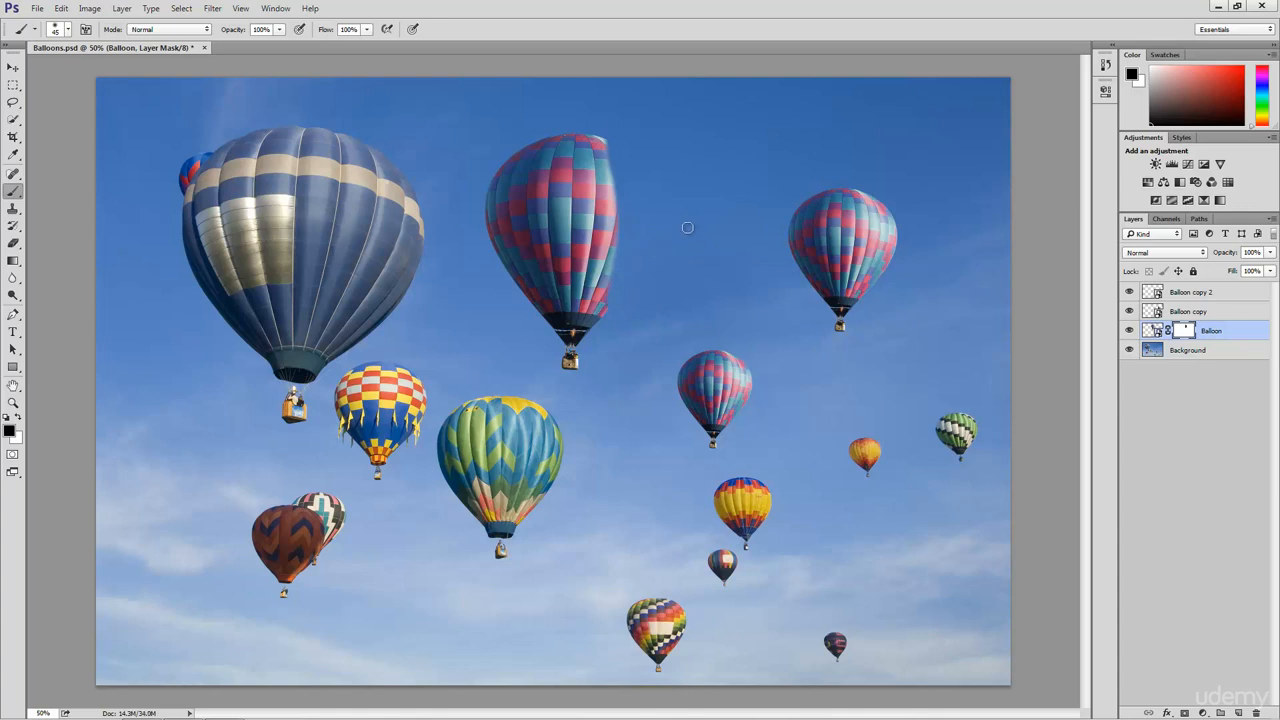
Paint white on the mask with a 70-pixel brush to bring back the lower part and a small upper spot of the hidden side.
{"action": "key", "text": "bracketright"}
{"action": "key", "text": "bracketright"}
{"action": "key", "text": "bracketright"}
{"action": "key", "text": "x"}
{"action": "mouse_move", "coordinate": [591, 305]}
{"action": "left_mouse_down"}
{"action": "mouse_move", "coordinate": [627, 311]}
{"action": "mouse_move", "coordinate": [591, 285]}
{"action": "mouse_move", "coordinate": [641, 292]}
{"action": "mouse_move", "coordinate": [601, 267]}
{"action": "mouse_move", "coordinate": [663, 268]}
{"action": "mouse_move", "coordinate": [598, 249]}
{"action": "mouse_move", "coordinate": [681, 250]}
{"action": "mouse_move", "coordinate": [604, 225]}
{"action": "mouse_move", "coordinate": [693, 214]}
{"action": "mouse_move", "coordinate": [592, 220]}
{"action": "mouse_move", "coordinate": [685, 200]}
{"action": "left_mouse_up"}
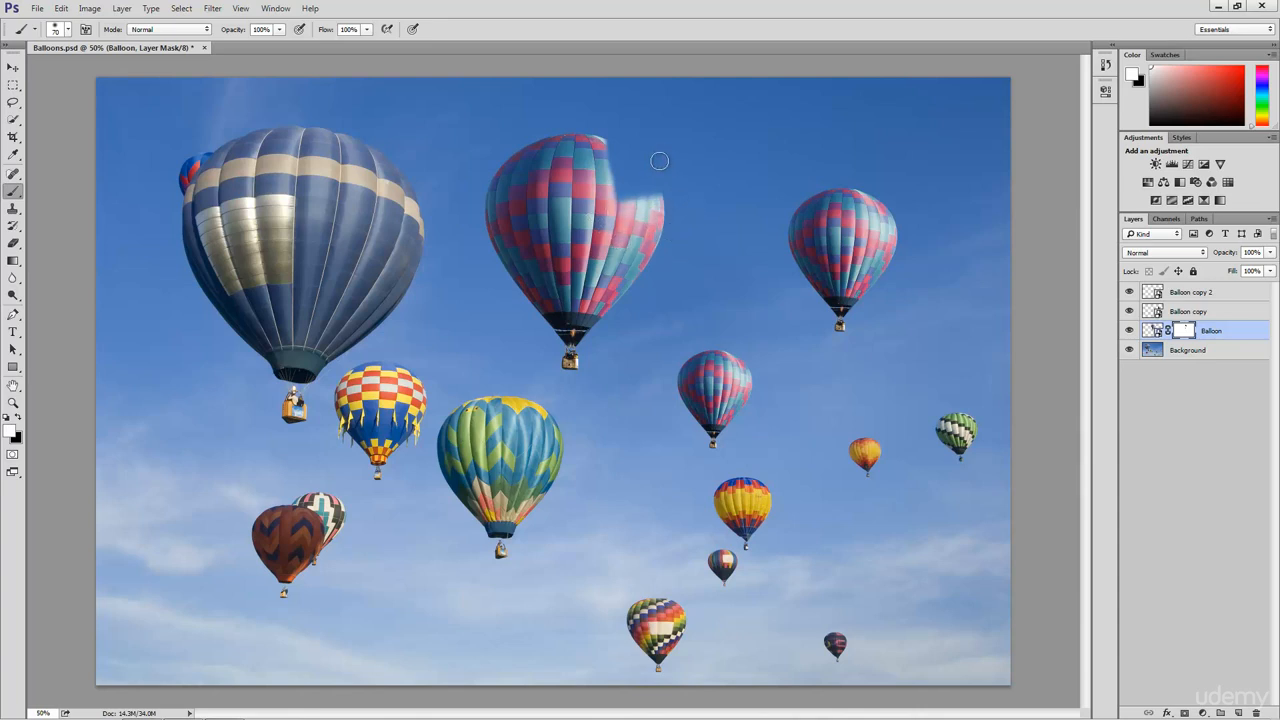
{"action": "left_click_drag", "start_coordinate": [663, 166], "coordinate": [640, 161]}
Browse the available brush presets down to the end of the list.
{"action": "left_click", "coordinate": [67, 31]}
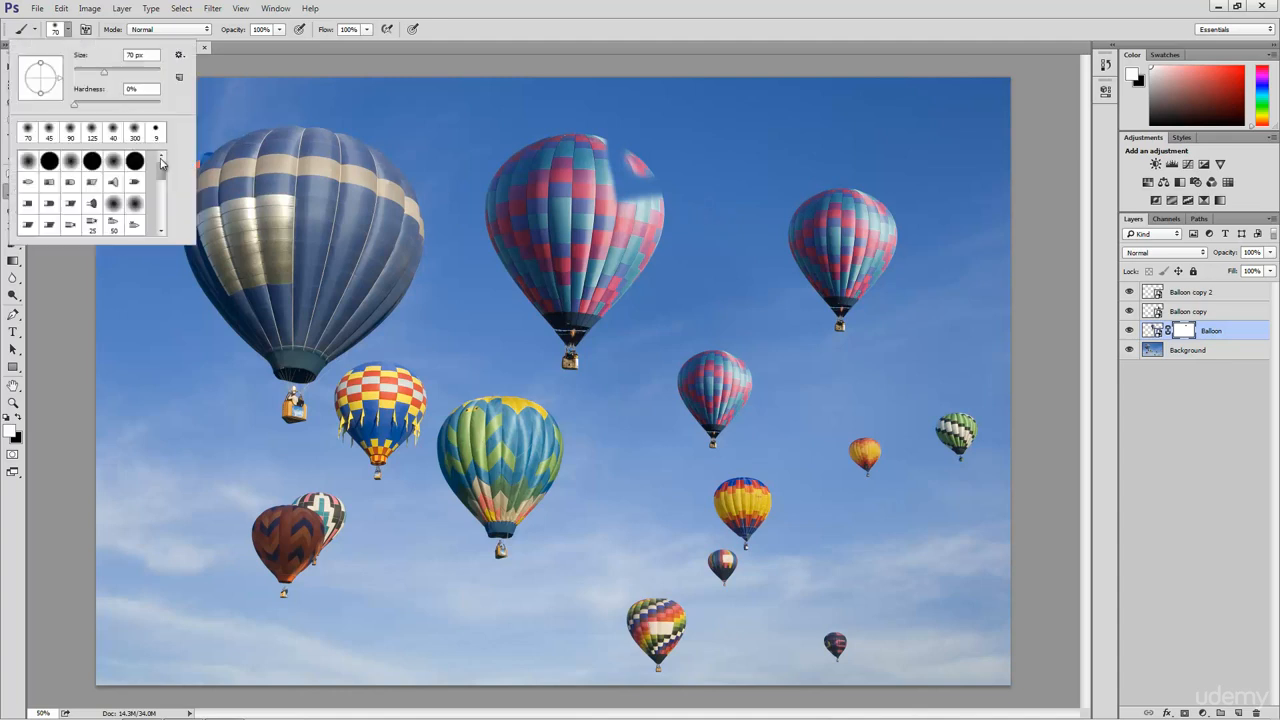
{"action": "left_click_drag", "start_coordinate": [163, 170], "coordinate": [161, 226]}
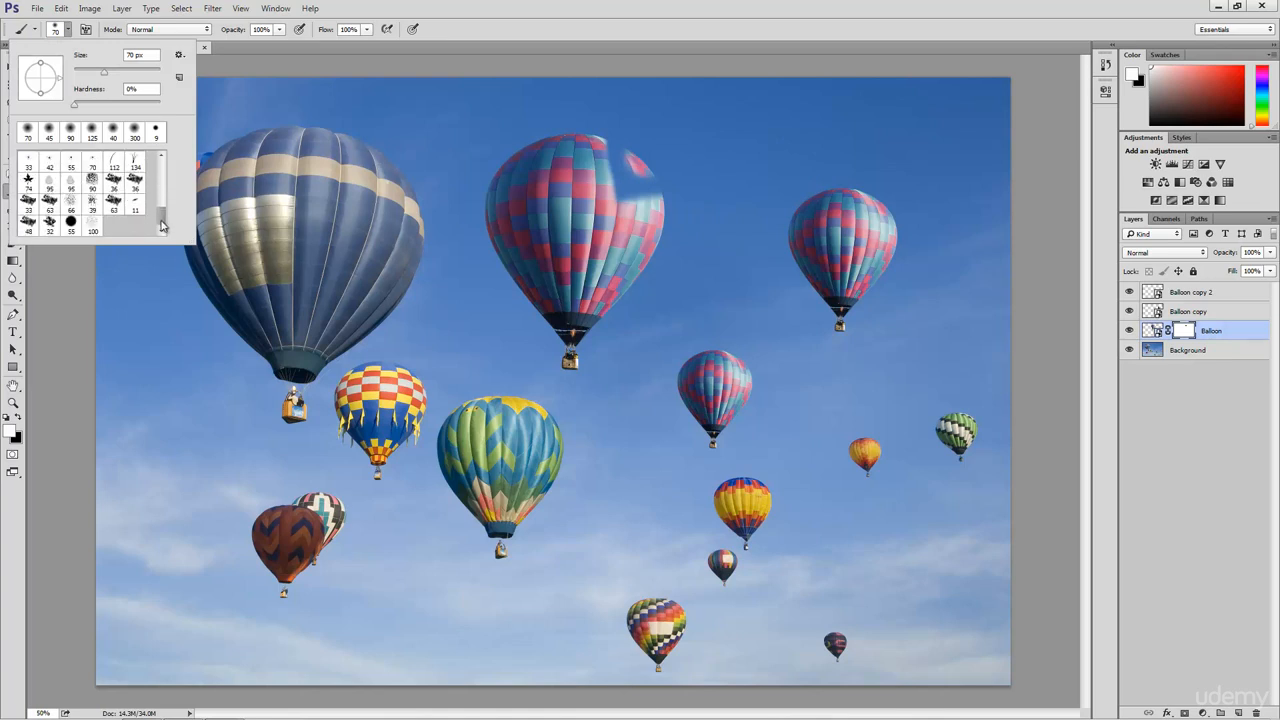
{"action": "left_click", "coordinate": [67, 30]}
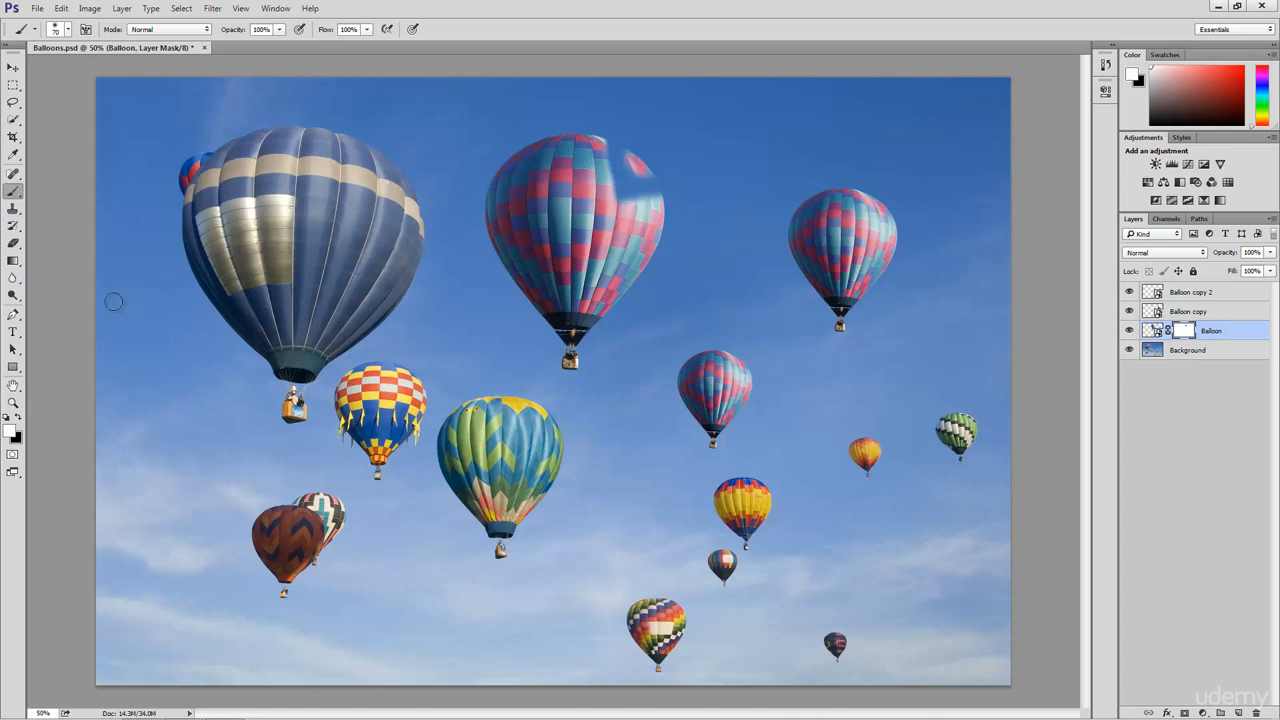
Fill the Balloon mask with a white-to-black linear gradient from the balloon's top to its basket, and invert the mask.
{"action": "left_click", "coordinate": [13, 262]}
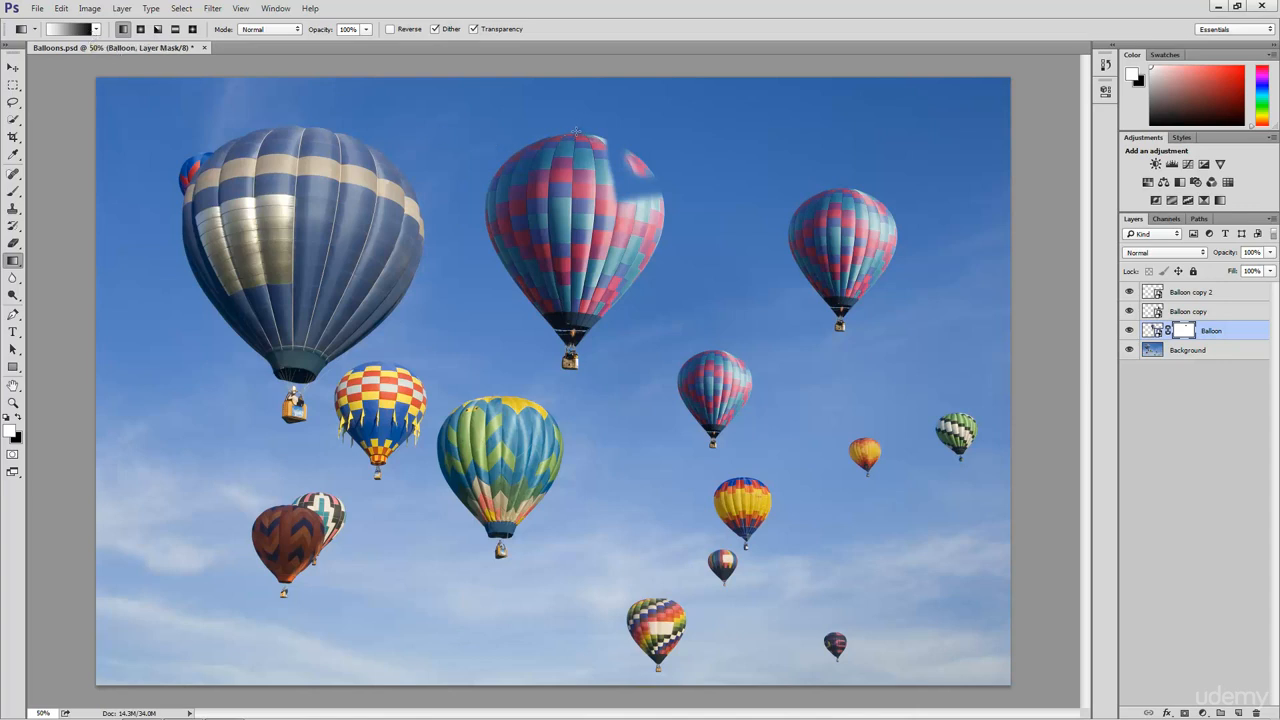
{"action": "left_click_drag", "start_coordinate": [576, 131], "coordinate": [570, 364]}
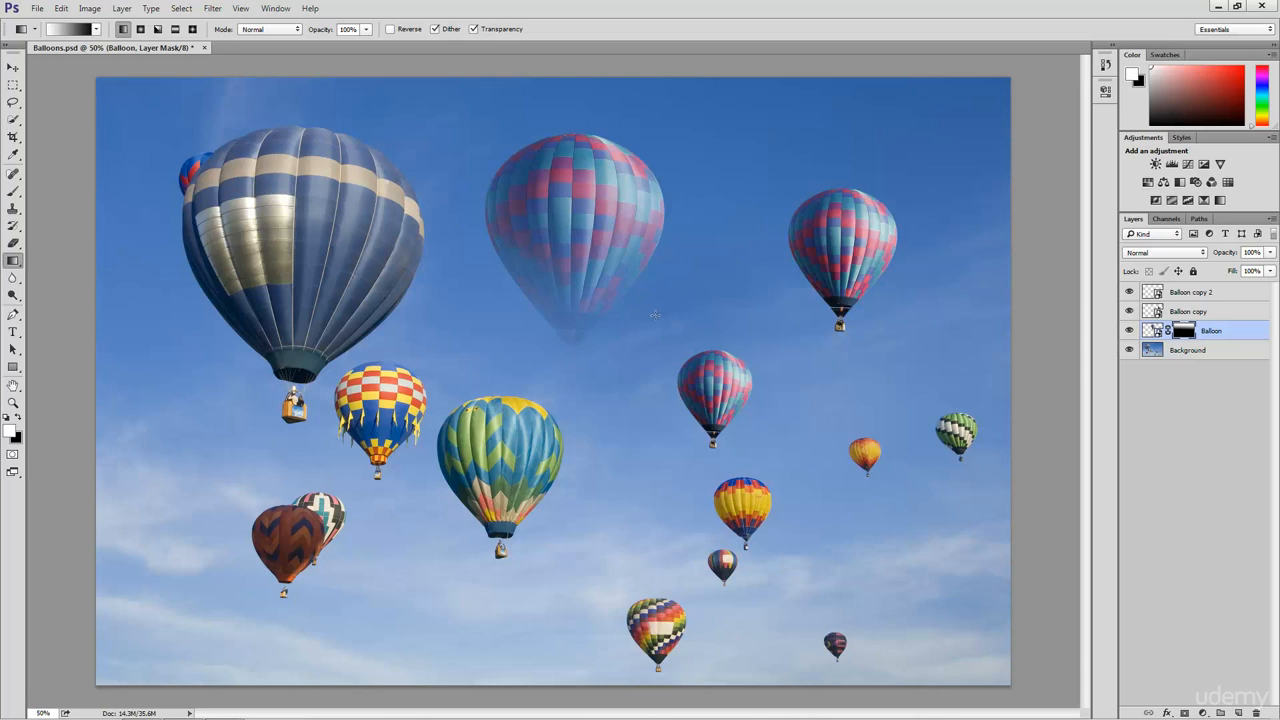
{"action": "key", "text": "ctrl+i"}
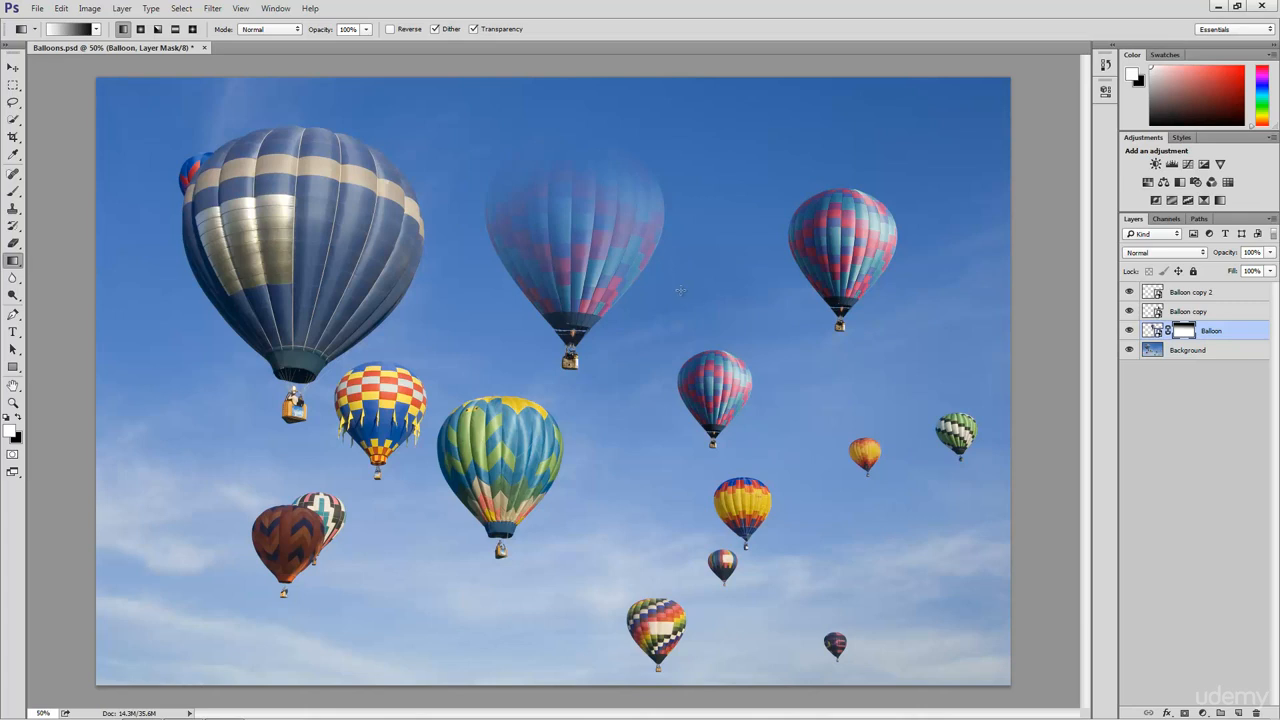
Move the balloon slightly down-left together with its mask, unlink the mask, and move only the balloon upward.
{"action": "left_click", "coordinate": [1154, 332]}
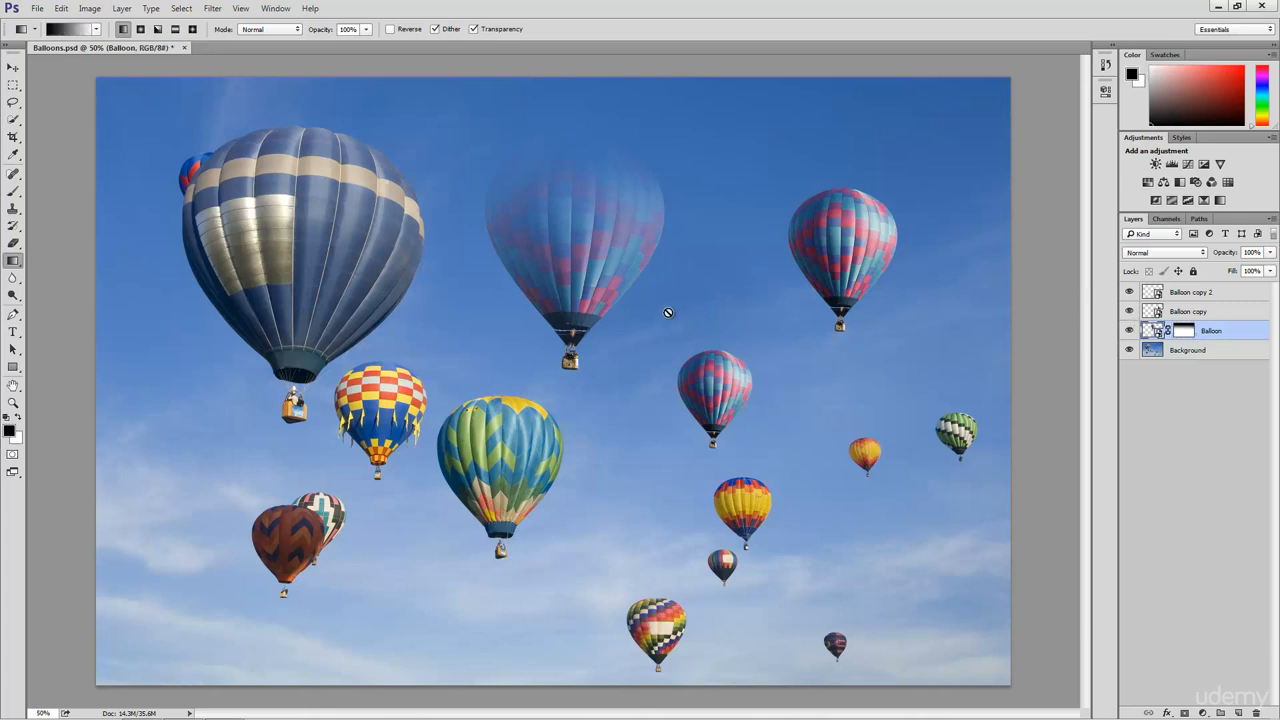
{"action": "key", "text": "v"}
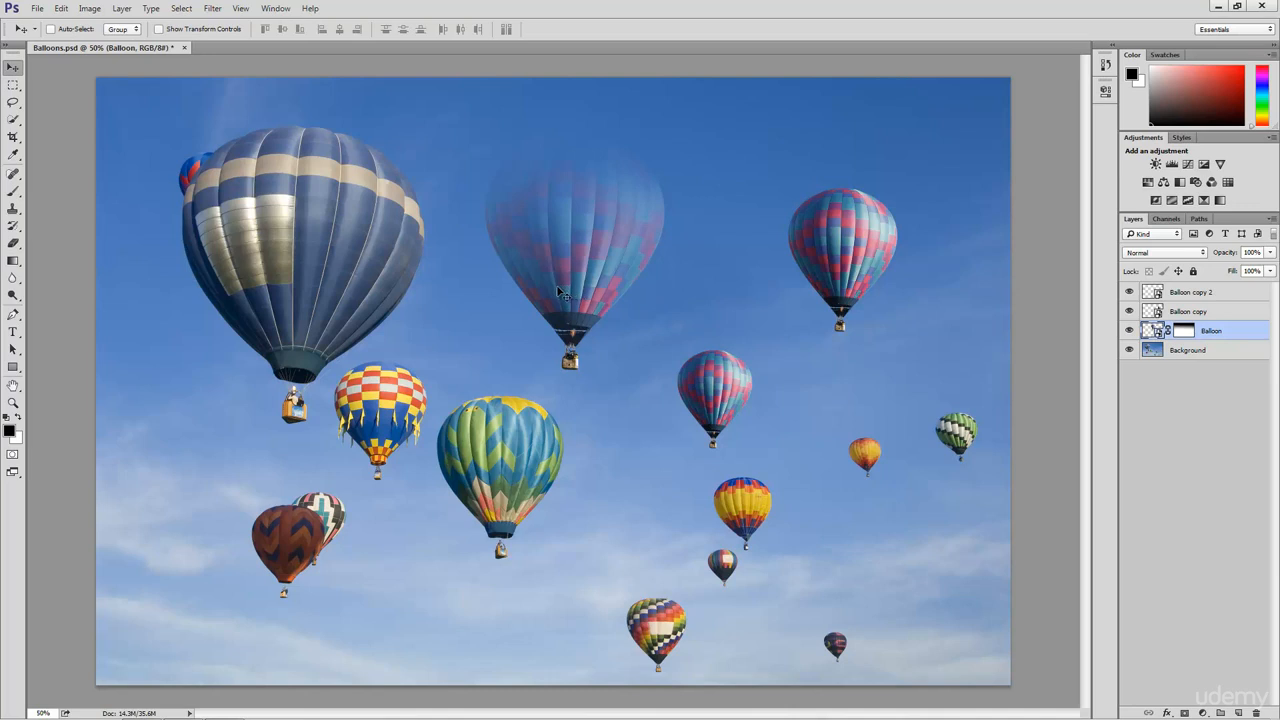
{"action": "mouse_move", "coordinate": [570, 290]}
{"action": "left_mouse_down"}
{"action": "mouse_move", "coordinate": [584, 312]}
{"action": "mouse_move", "coordinate": [619, 321]}
{"action": "mouse_move", "coordinate": [672, 265]}
{"action": "mouse_move", "coordinate": [548, 305]}
{"action": "mouse_move", "coordinate": [500, 230]}
{"action": "mouse_move", "coordinate": [545, 250]}
{"action": "mouse_move", "coordinate": [728, 235]}
{"action": "mouse_move", "coordinate": [768, 183]}
{"action": "mouse_move", "coordinate": [622, 468]}
{"action": "mouse_move", "coordinate": [551, 258]}
{"action": "mouse_move", "coordinate": [700, 258]}
{"action": "mouse_move", "coordinate": [550, 296]}
{"action": "mouse_move", "coordinate": [560, 303]}
{"action": "left_mouse_up"}
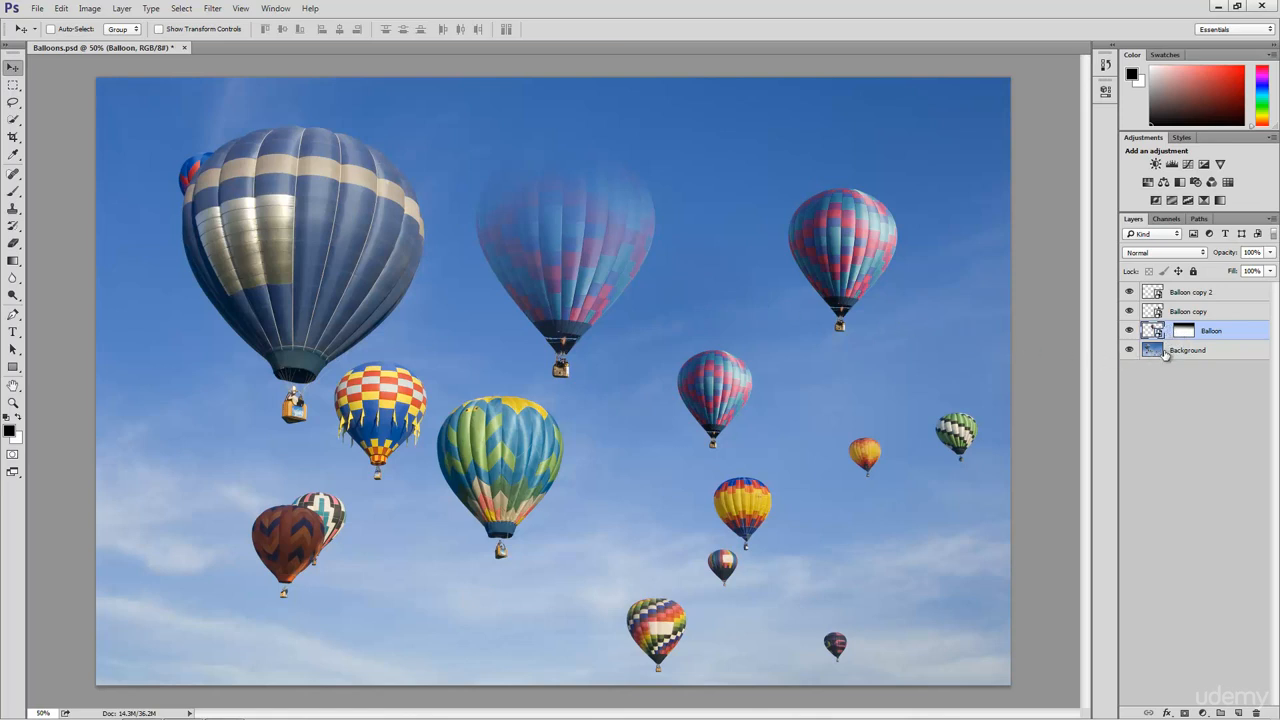
{"action": "left_click_drag", "start_coordinate": [593, 292], "coordinate": [587, 191]}
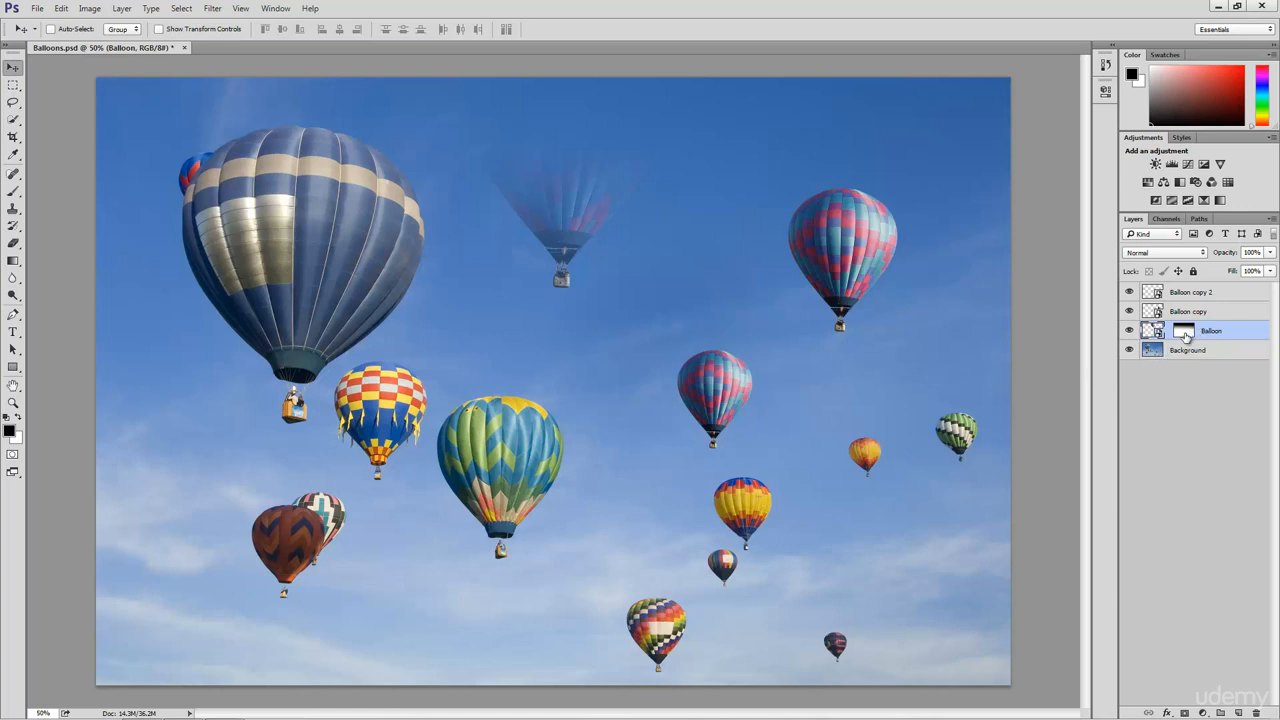
Copy the Balloon layer's mask onto the Balloon copy layer, and view the Balloon mask on its own before returning to the image.
{"action": "left_click_drag", "start_coordinate": [1186, 336], "coordinate": [1189, 318]}
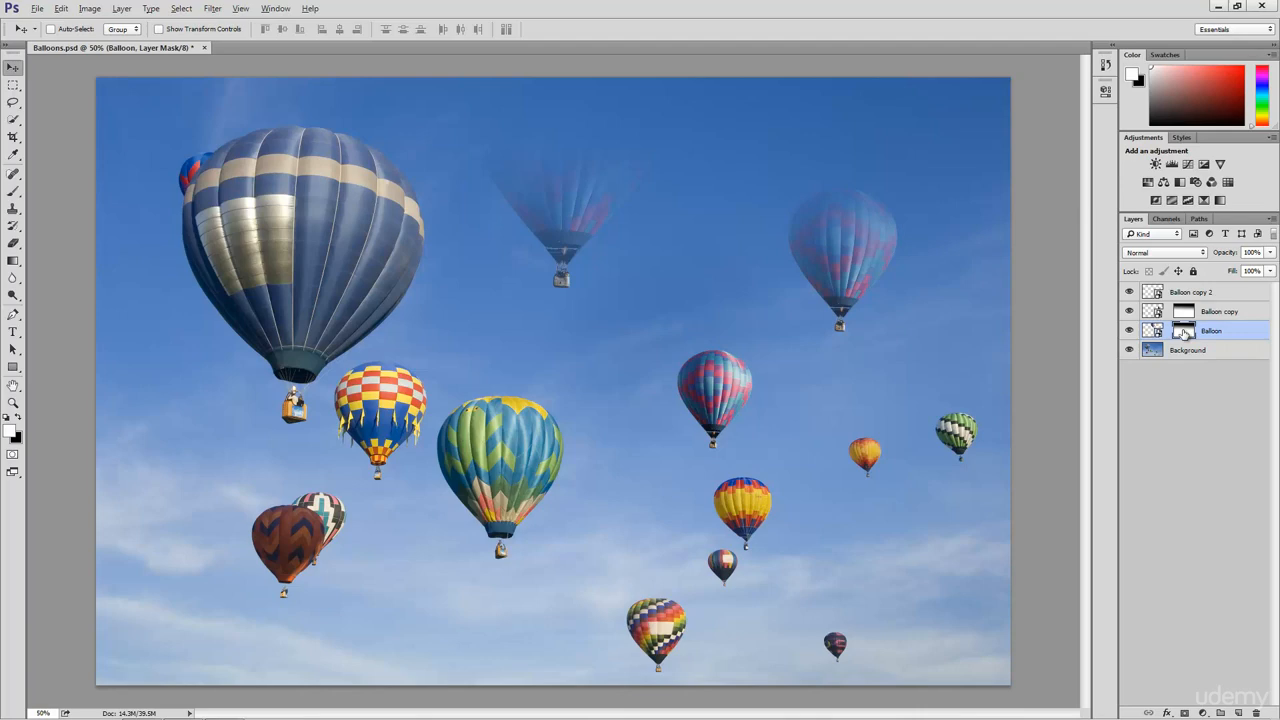
{"action": "left_click", "coordinate": [1184, 333], "text": "alt"}
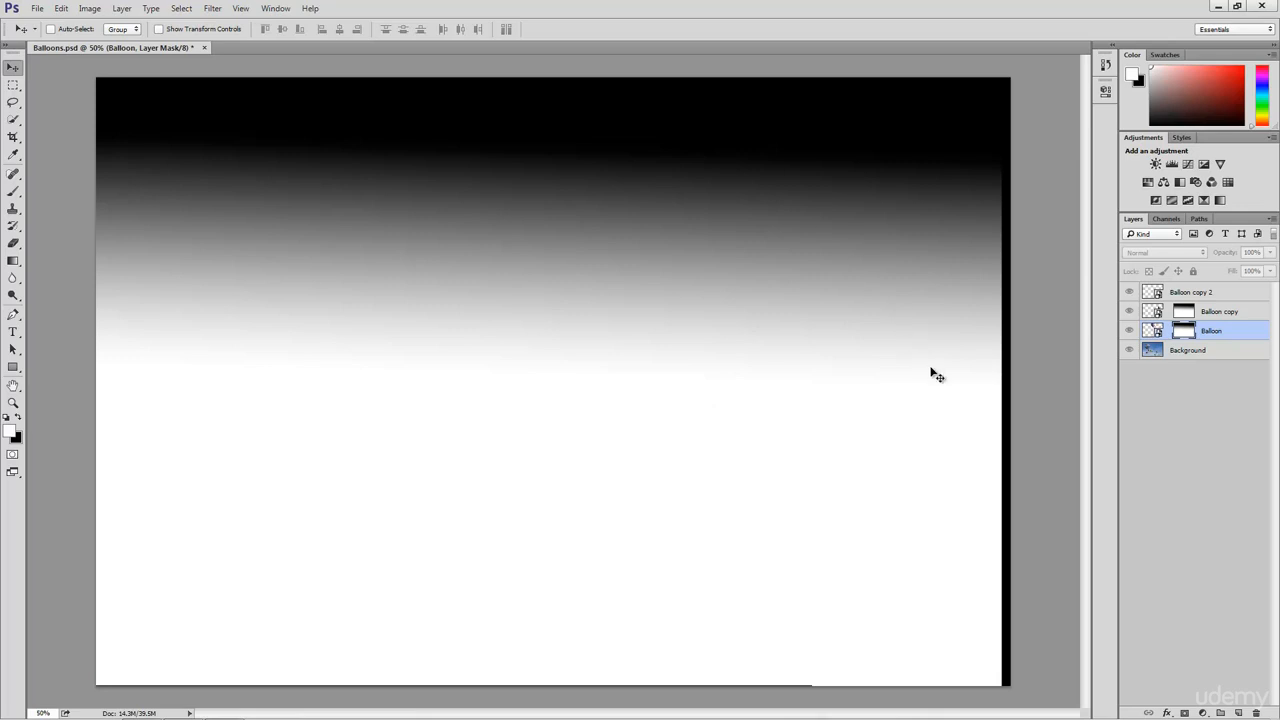
{"action": "left_click", "coordinate": [1155, 333]}
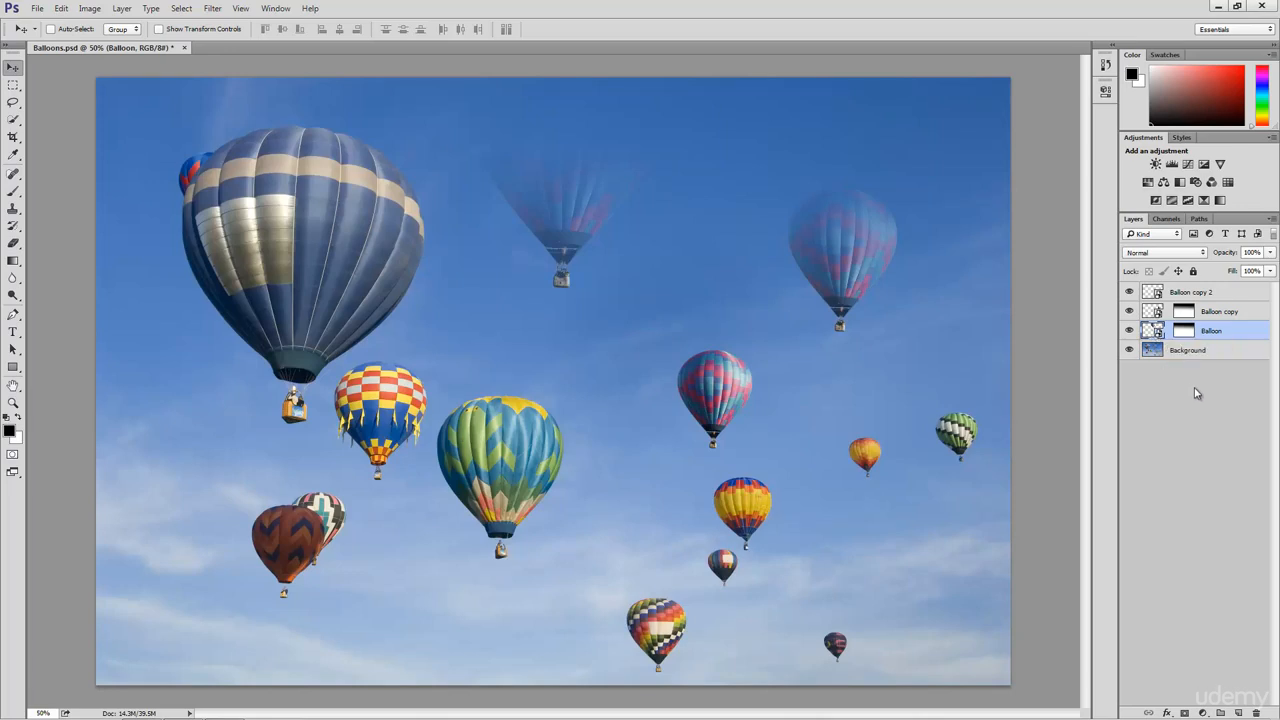
Try the Balloon mask at 0% density and 1000 px feather, restoring each to 100% and 0 px.
{"action": "left_click", "coordinate": [1184, 332]}
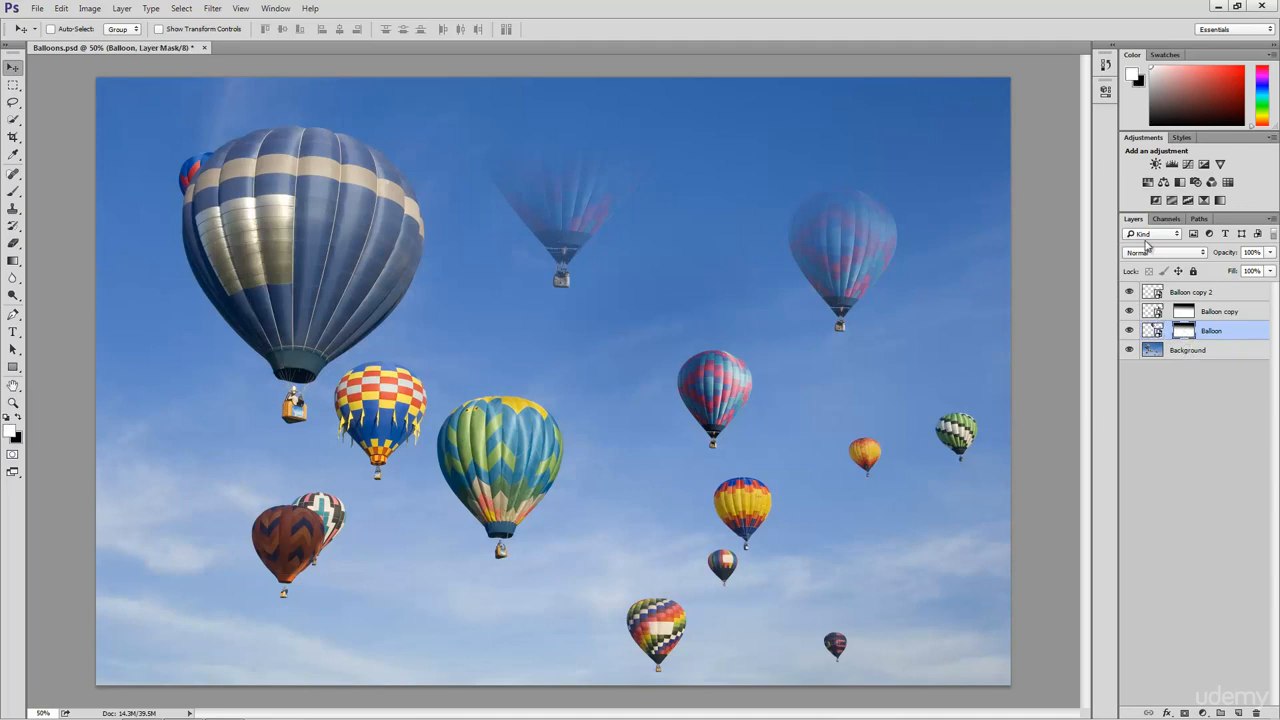
{"action": "left_click", "coordinate": [1105, 92]}
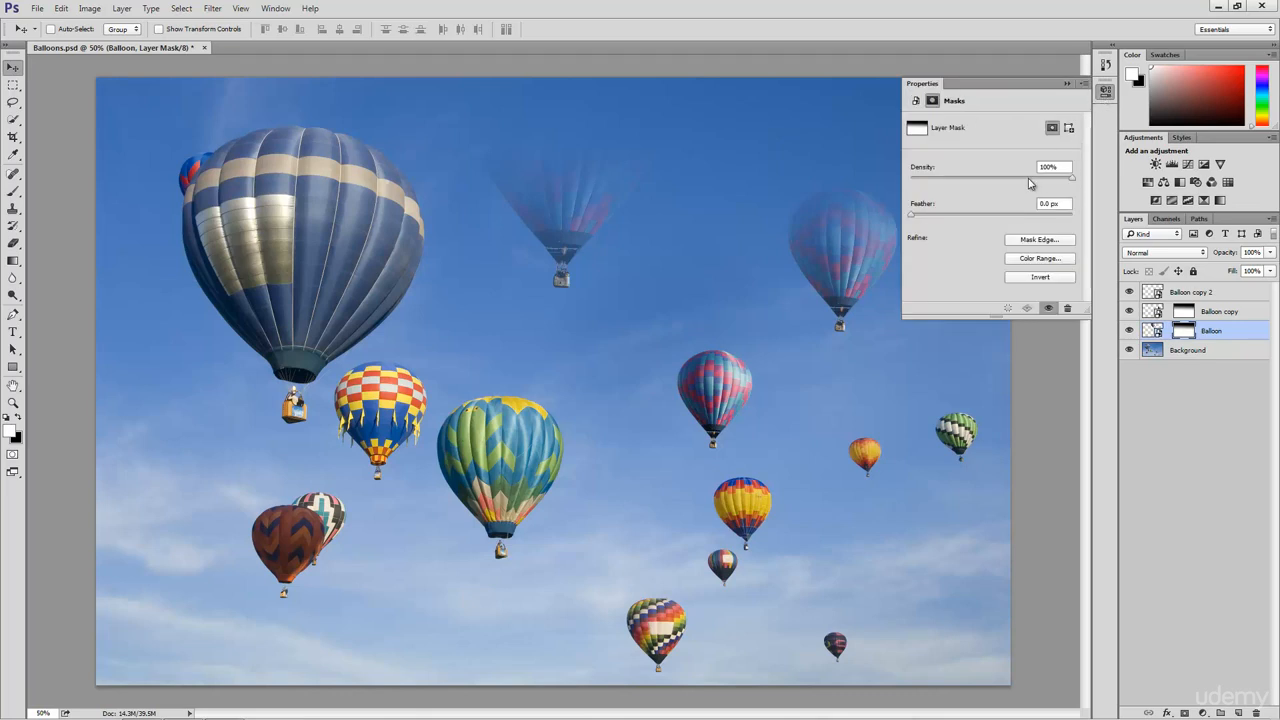
{"action": "left_click", "coordinate": [1069, 179]}
{"action": "left_click_drag", "start_coordinate": [1071, 182], "coordinate": [912, 188]}
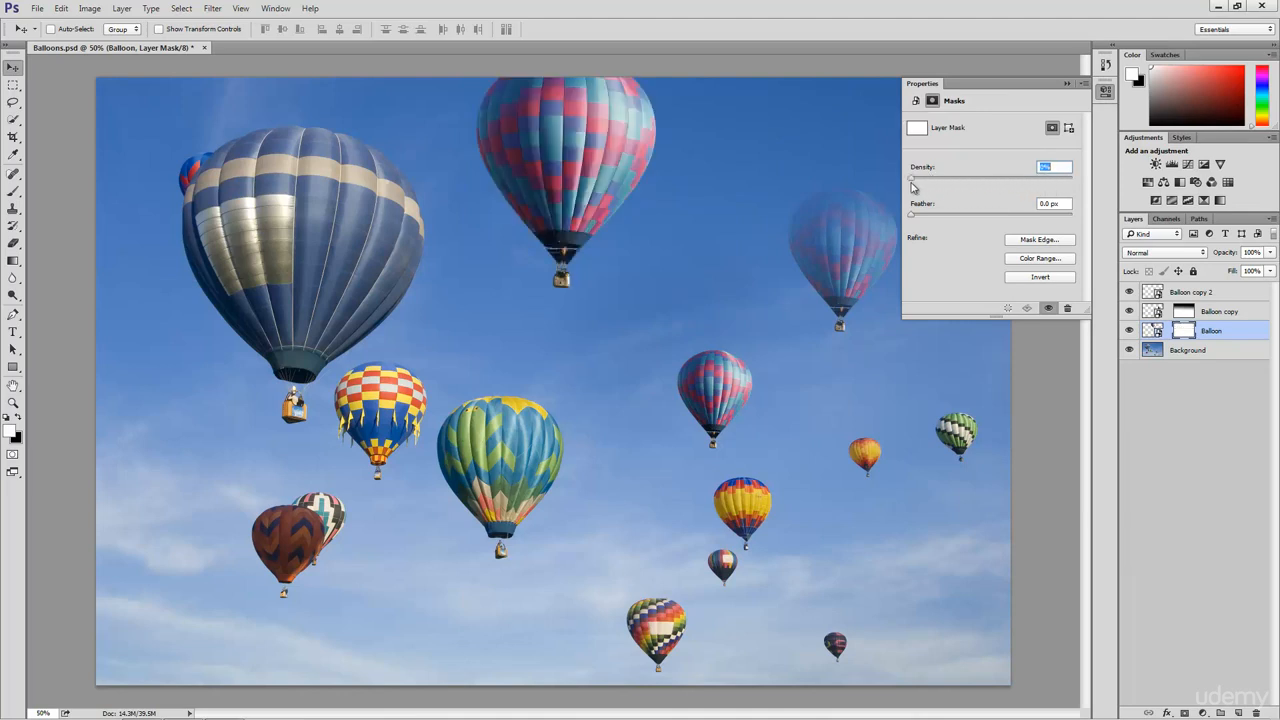
{"action": "left_click_drag", "start_coordinate": [912, 188], "coordinate": [1103, 188]}
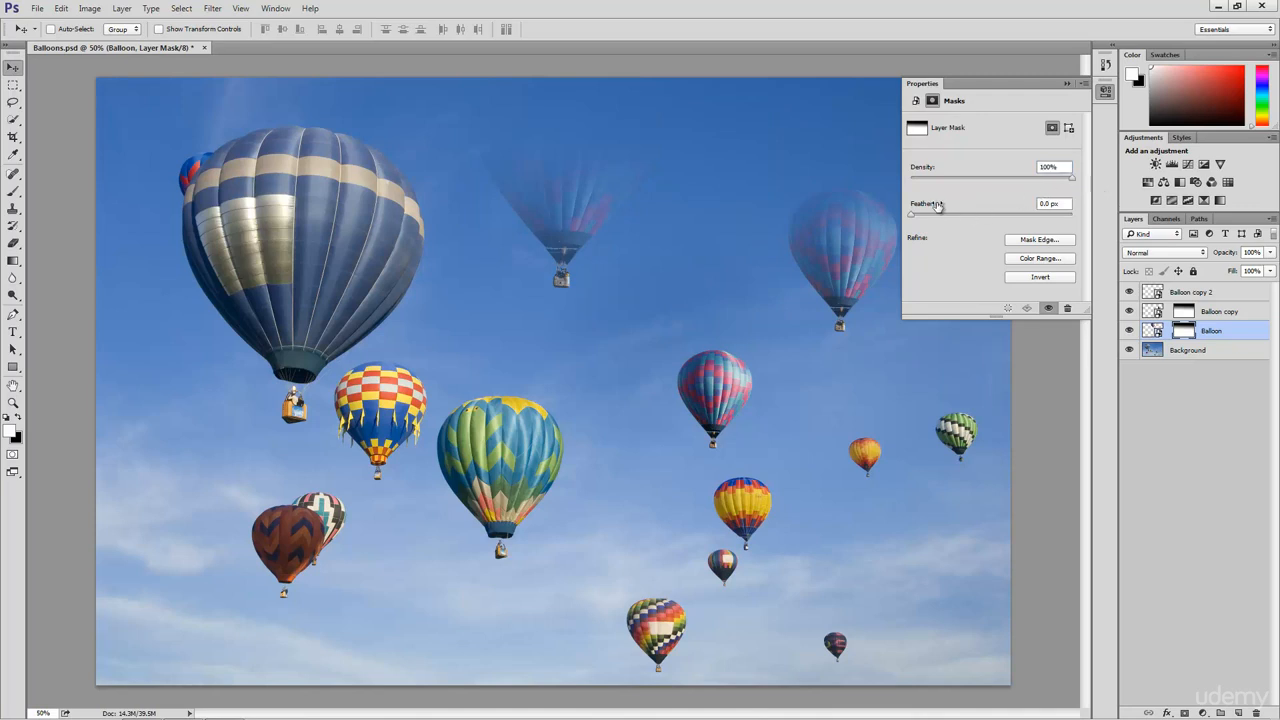
{"action": "left_click_drag", "start_coordinate": [912, 215], "coordinate": [1076, 222]}
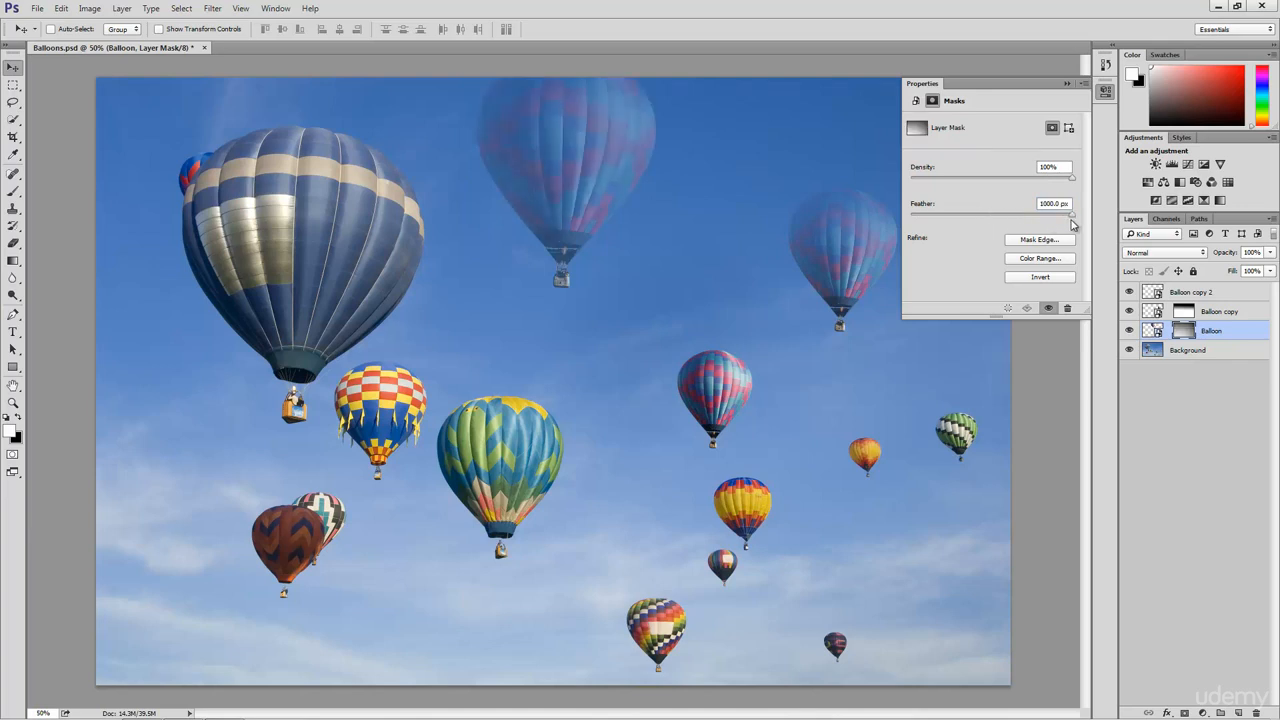
{"action": "left_click_drag", "start_coordinate": [1073, 222], "coordinate": [912, 226]}
{"action": "left_click", "coordinate": [1105, 91]}
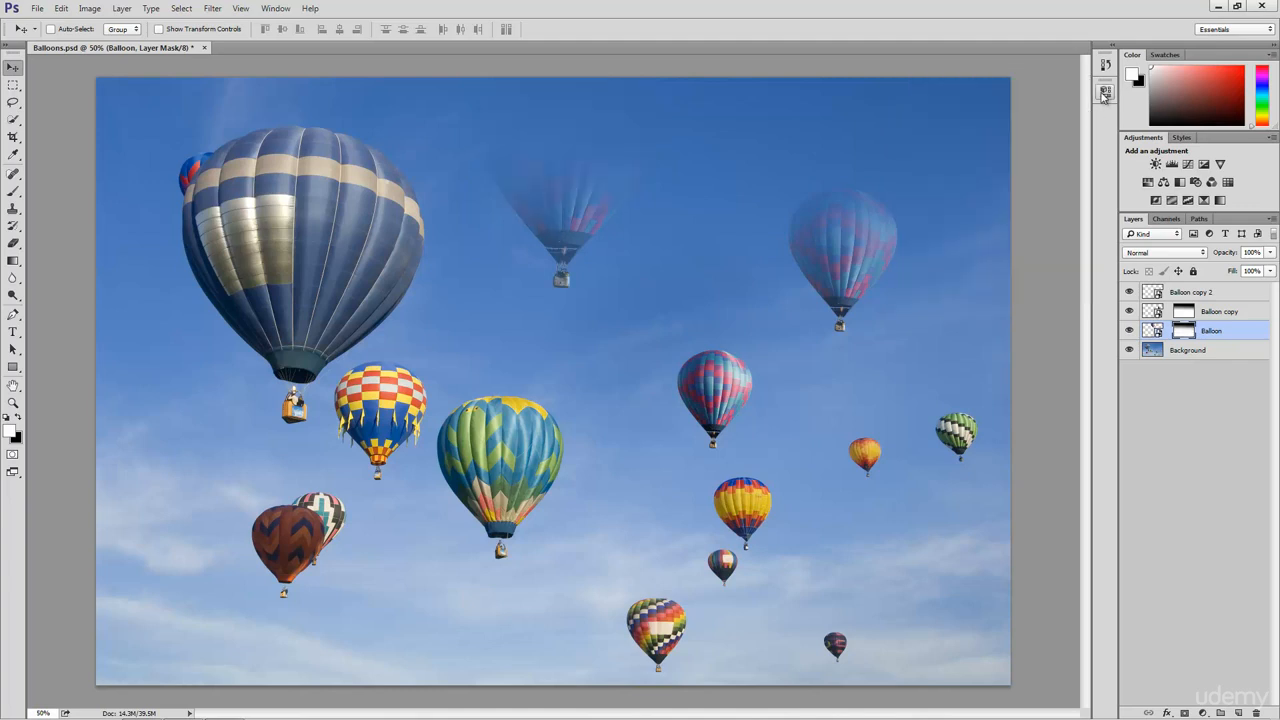